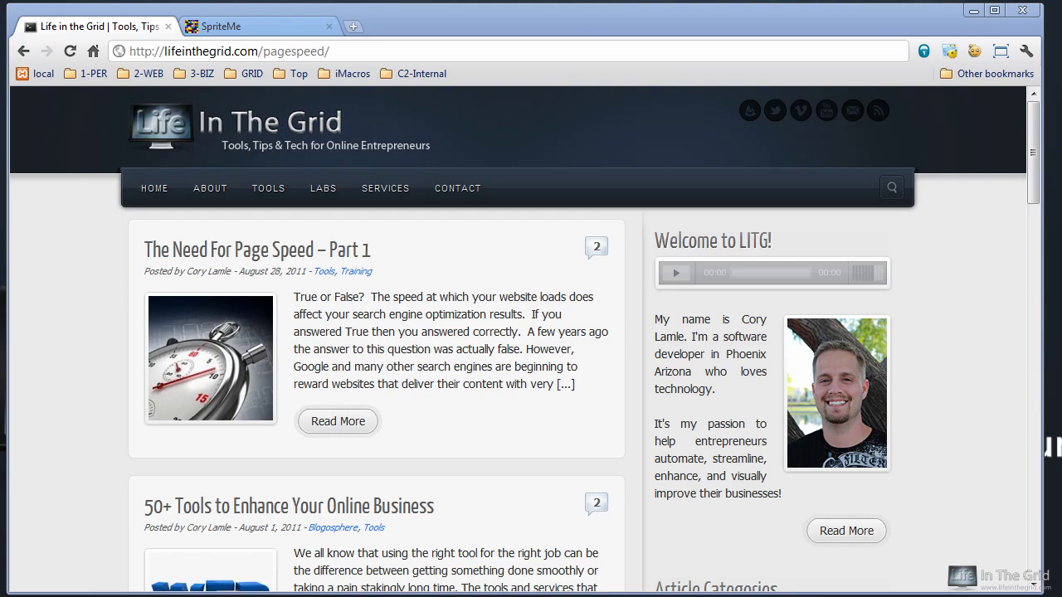
Step: Run a Page Speed analysis of the entire Life in the Grid page and expand the "Combine images into CSS sprites" rule
{"action": "right_click", "coordinate": [72, 347]}
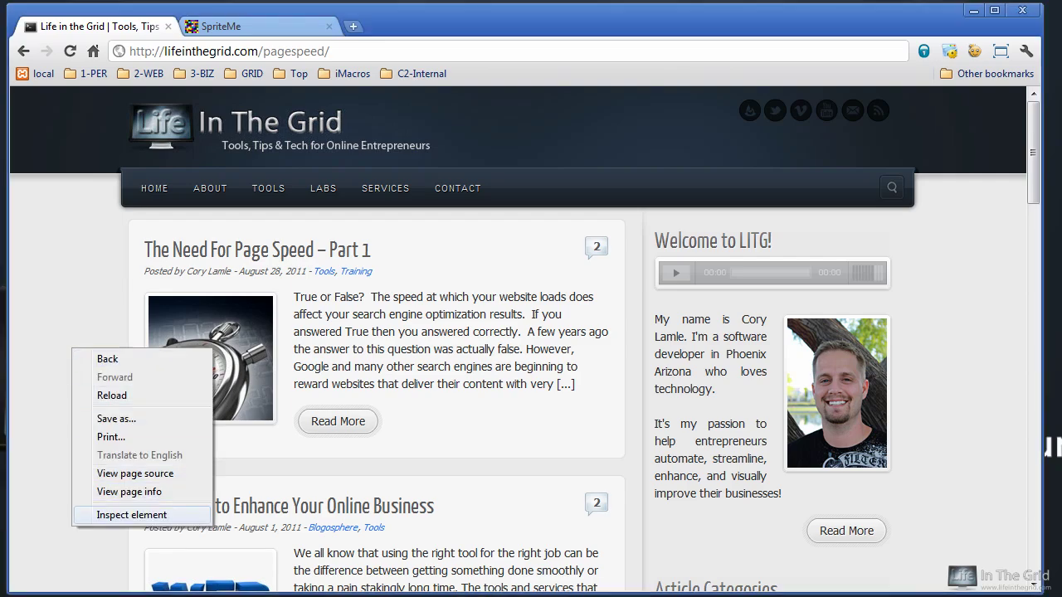
{"action": "left_click", "coordinate": [131, 514]}
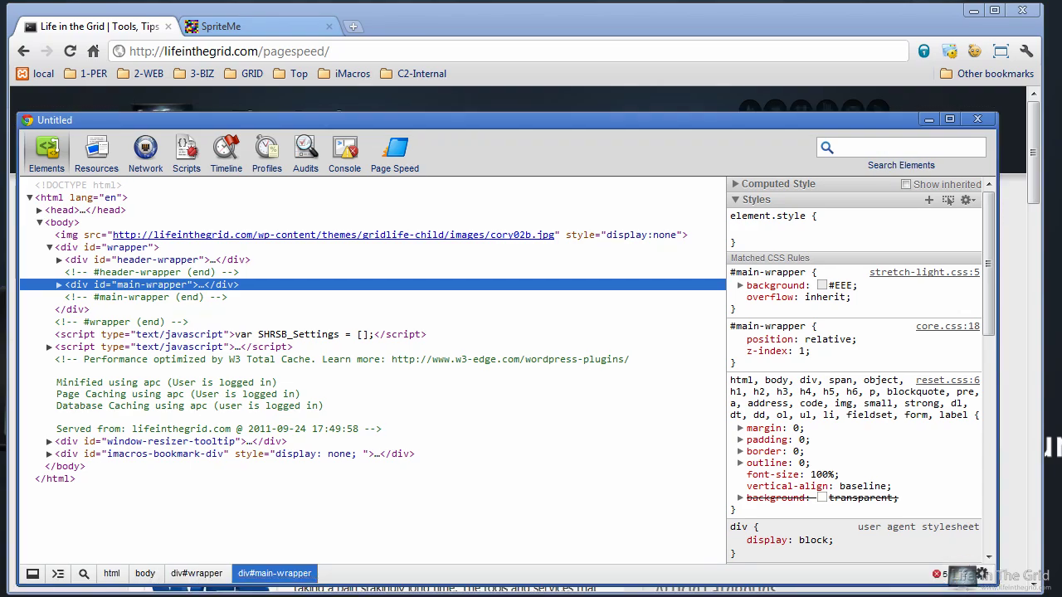
{"action": "left_click", "coordinate": [395, 154]}
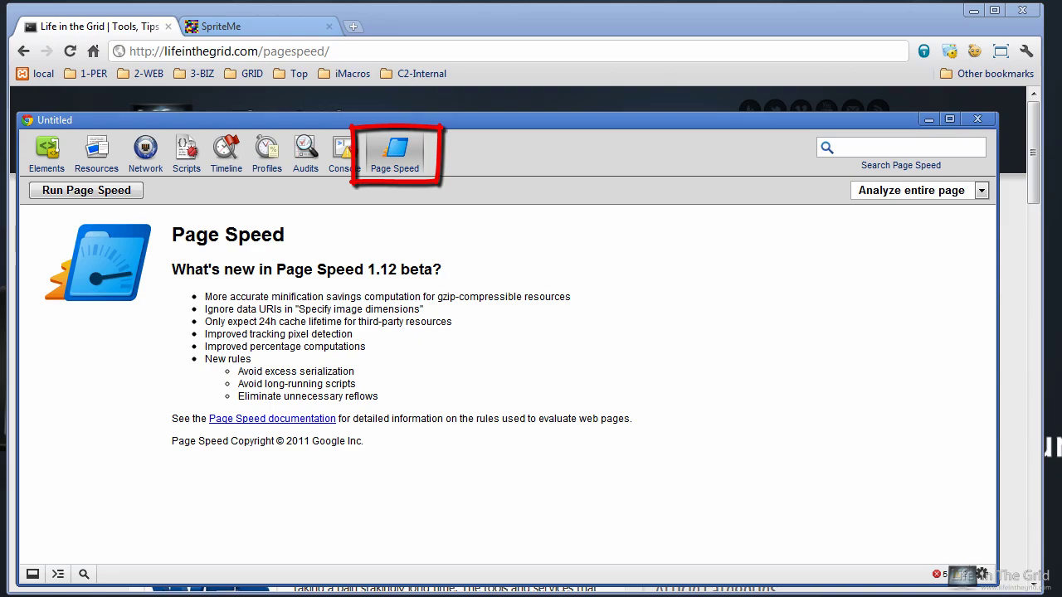
{"action": "left_click", "coordinate": [86, 190]}
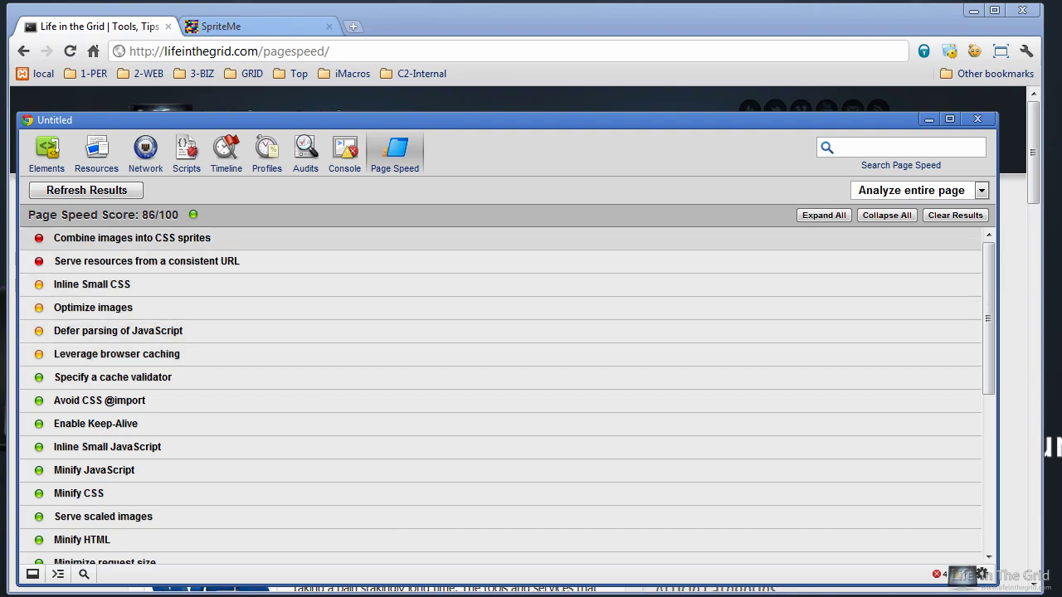
{"action": "left_click", "coordinate": [132, 237]}
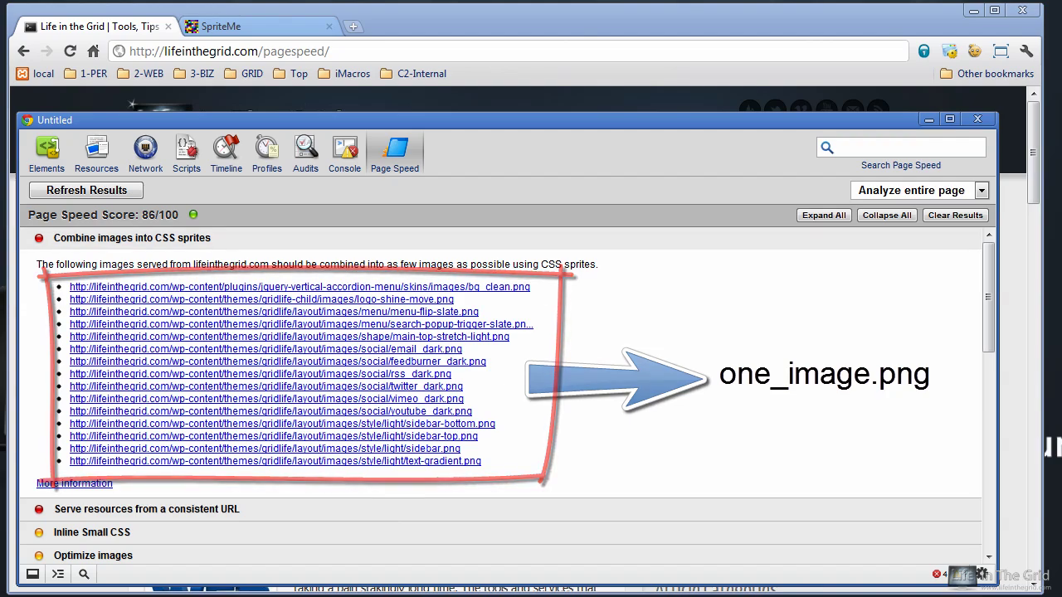
Step: Examine the page's network requests and their load timeline, from stylesheets and scripts to images, and return to the Page Speed results
{"action": "left_click", "coordinate": [146, 153]}
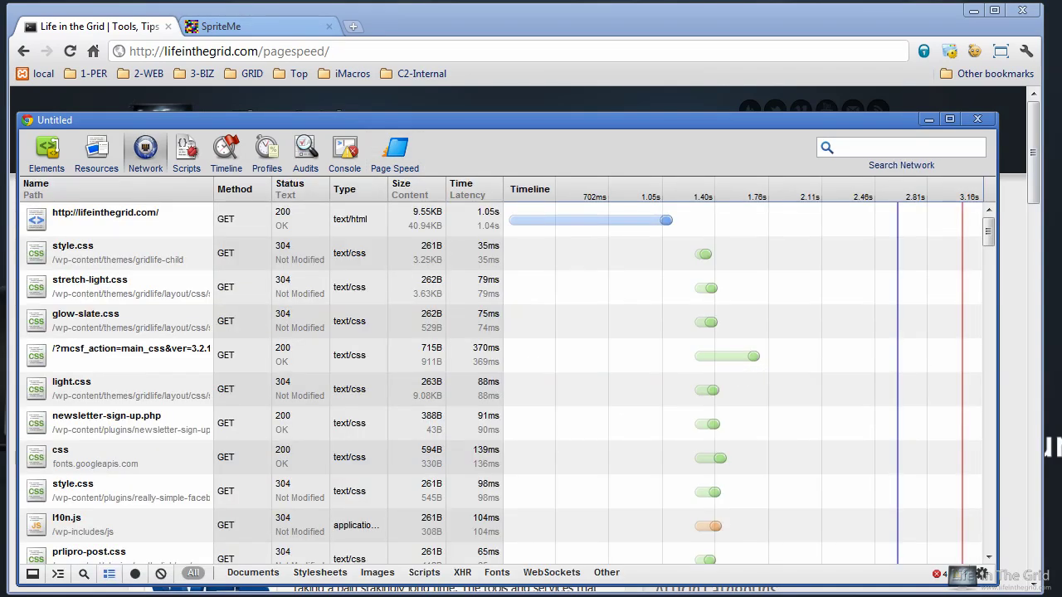
{"action": "scroll", "coordinate": [506, 382], "scroll_direction": "down", "scroll_amount": 5}
{"action": "scroll", "coordinate": [506, 381], "scroll_direction": "down", "scroll_amount": 10}
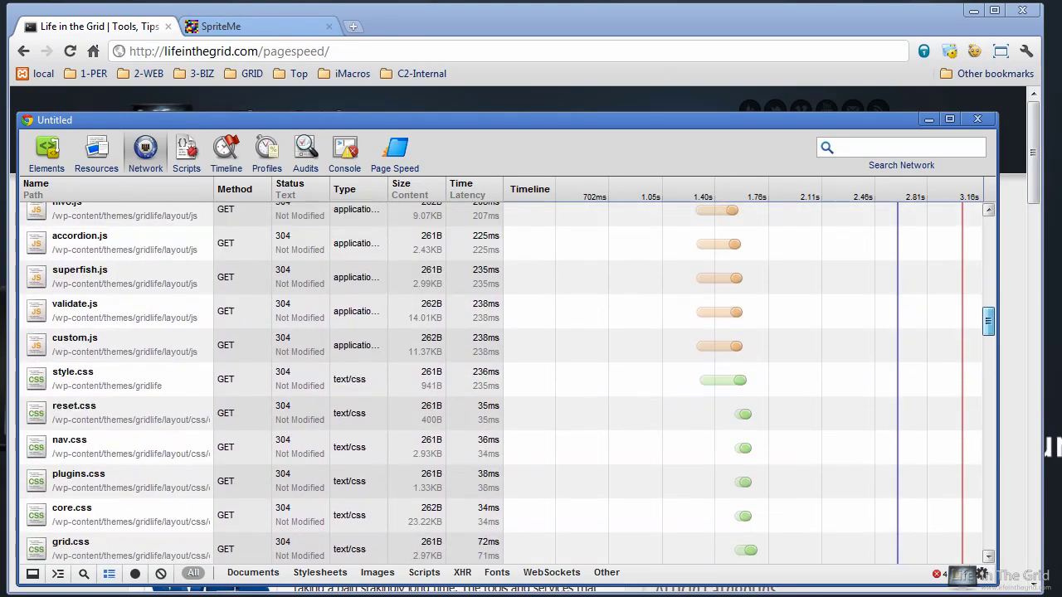
{"action": "scroll", "coordinate": [506, 381], "scroll_direction": "down", "scroll_amount": 15}
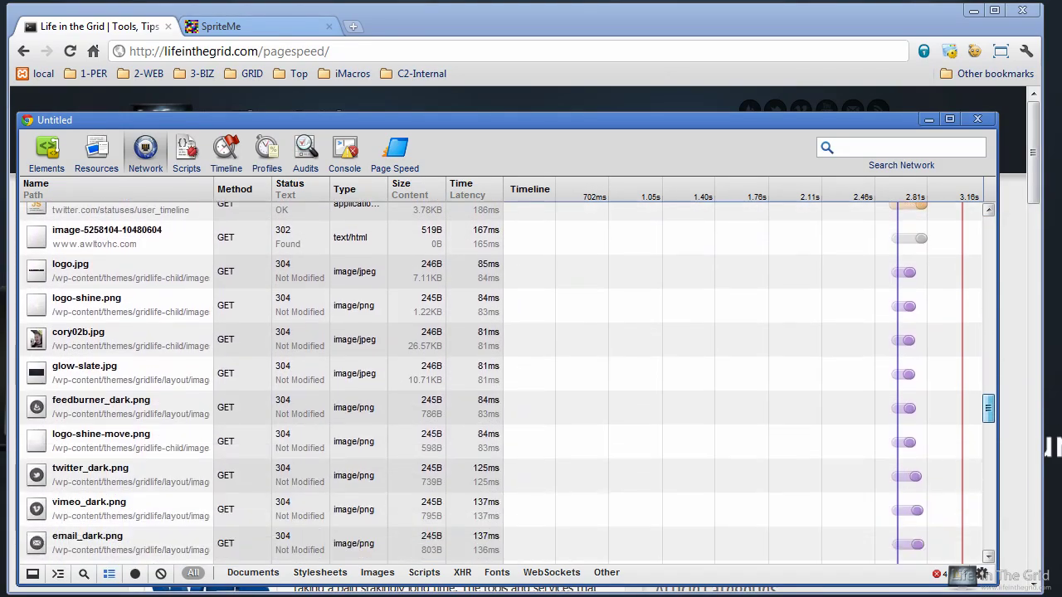
{"action": "scroll", "coordinate": [506, 382], "scroll_direction": "down", "scroll_amount": 12}
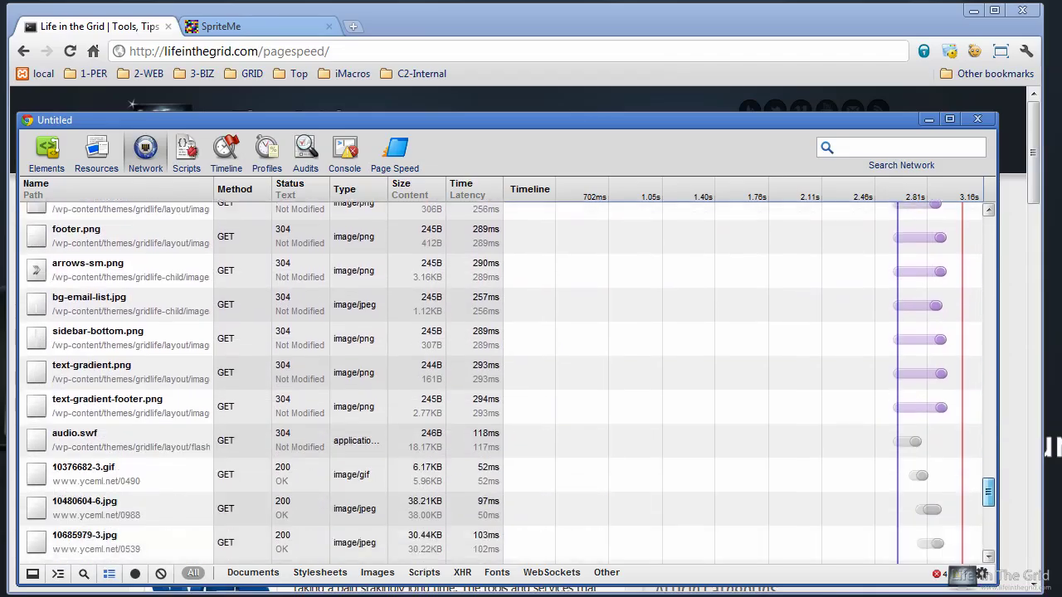
{"action": "scroll", "coordinate": [506, 382], "scroll_direction": "down", "scroll_amount": 4}
{"action": "scroll", "coordinate": [506, 382], "scroll_direction": "up", "scroll_amount": 3}
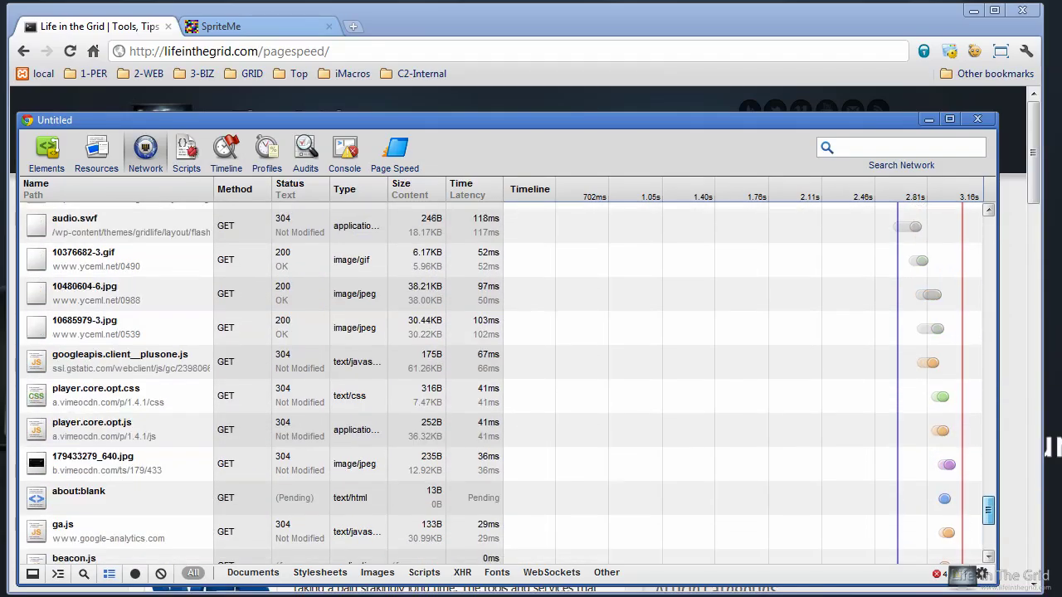
{"action": "scroll", "coordinate": [506, 381], "scroll_direction": "up", "scroll_amount": 20}
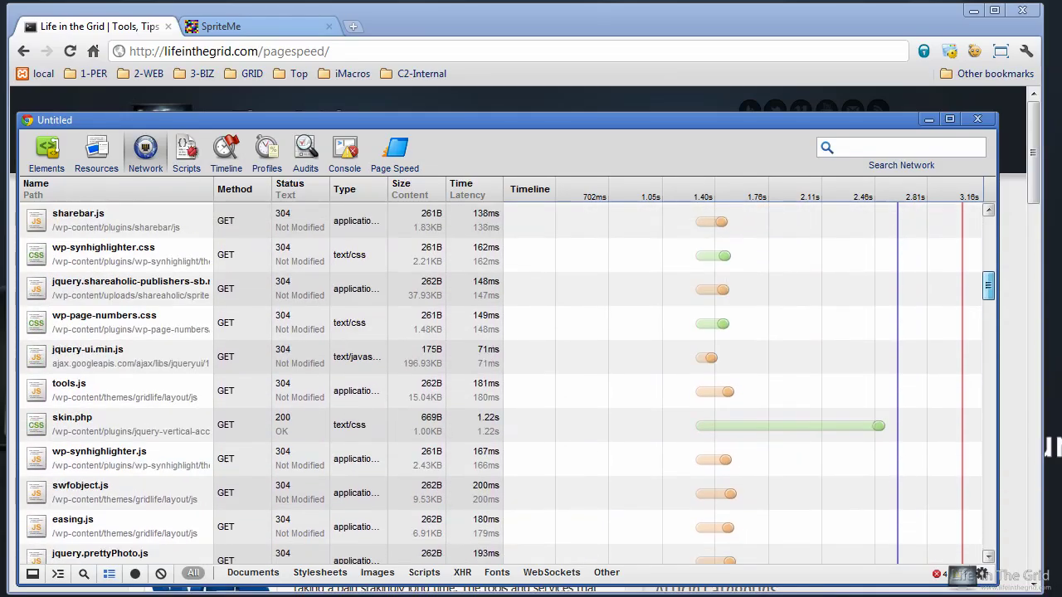
{"action": "scroll", "coordinate": [481, 300], "scroll_direction": "up", "scroll_amount": 5}
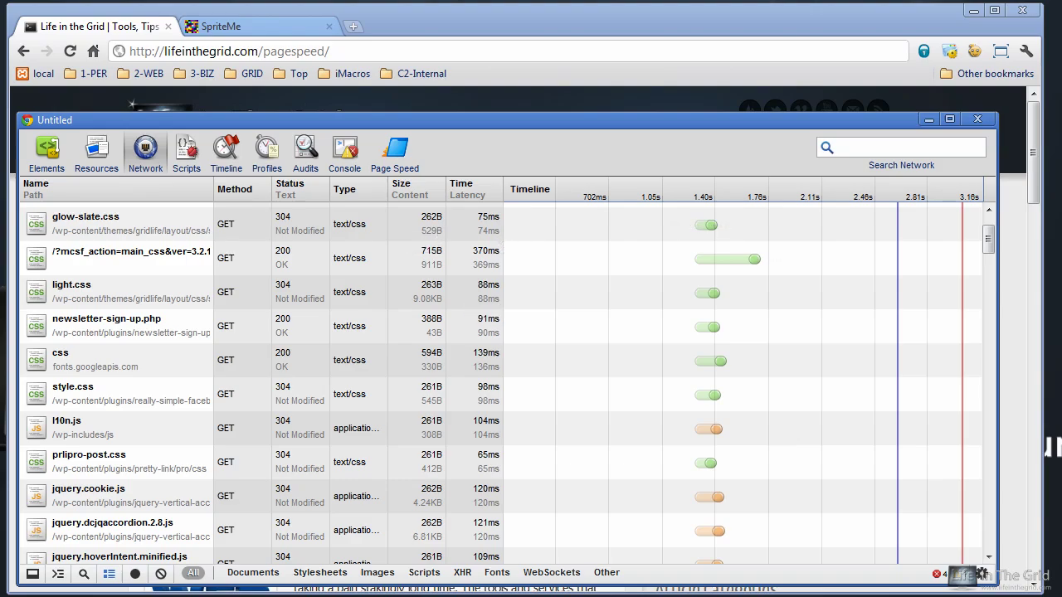
{"action": "left_click", "coordinate": [395, 153]}
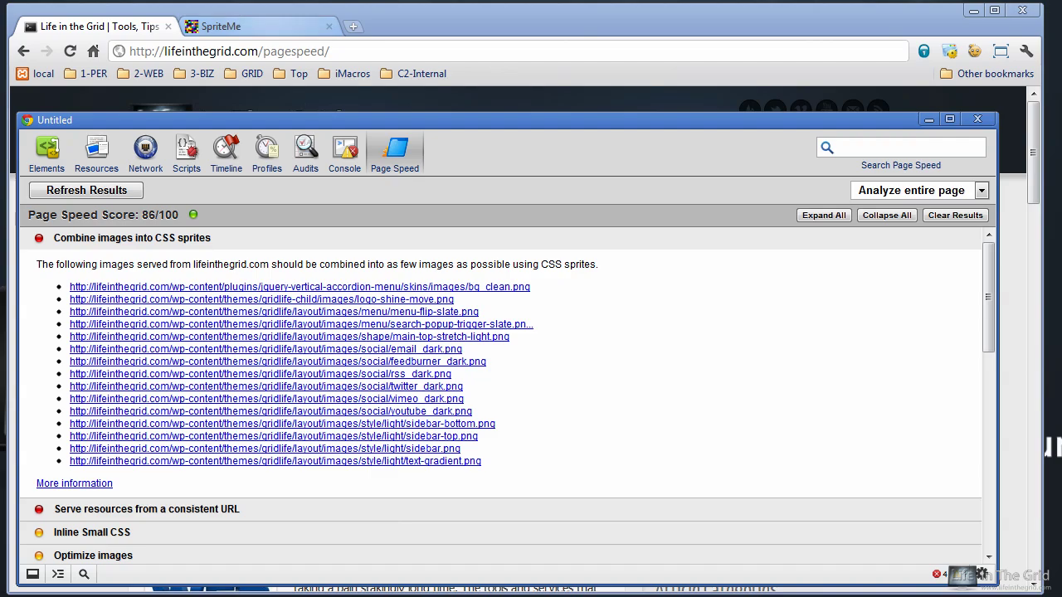
Step: Add the SpriteMe bookmarklet from spriteme.org to the bookmarks bar and run it on the Life in the Grid page
{"action": "key", "text": "ctrl+Tab"}
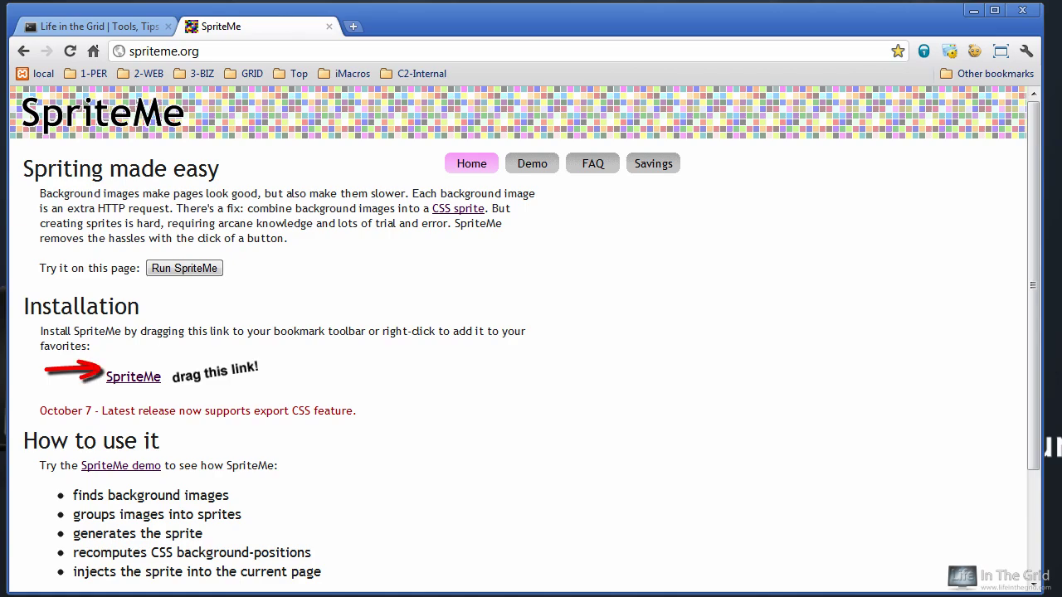
{"action": "left_click_drag", "start_coordinate": [132, 376], "coordinate": [452, 74]}
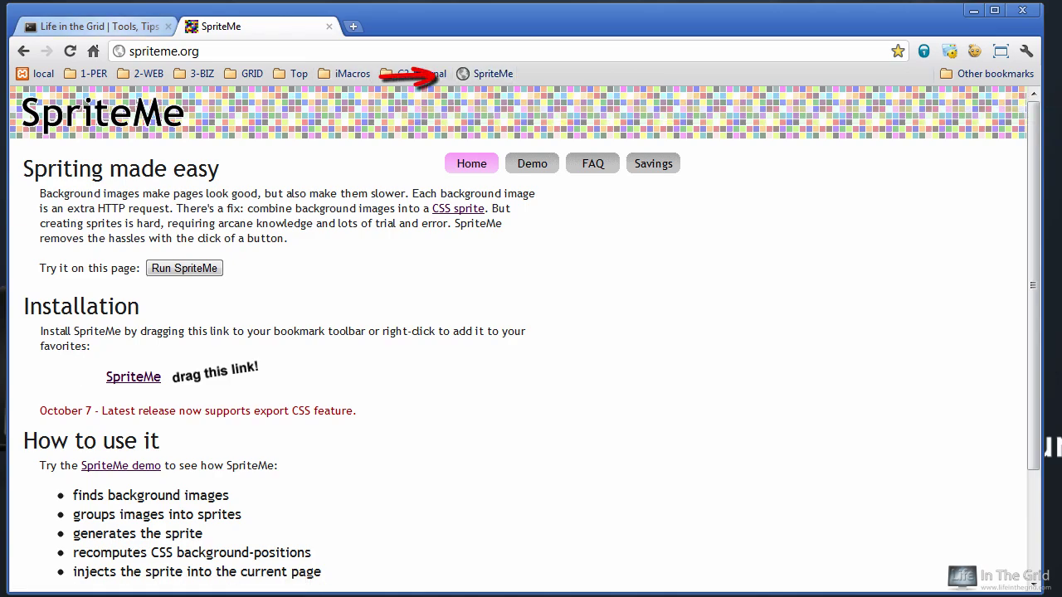
{"action": "key", "text": "ctrl+shift+Tab"}
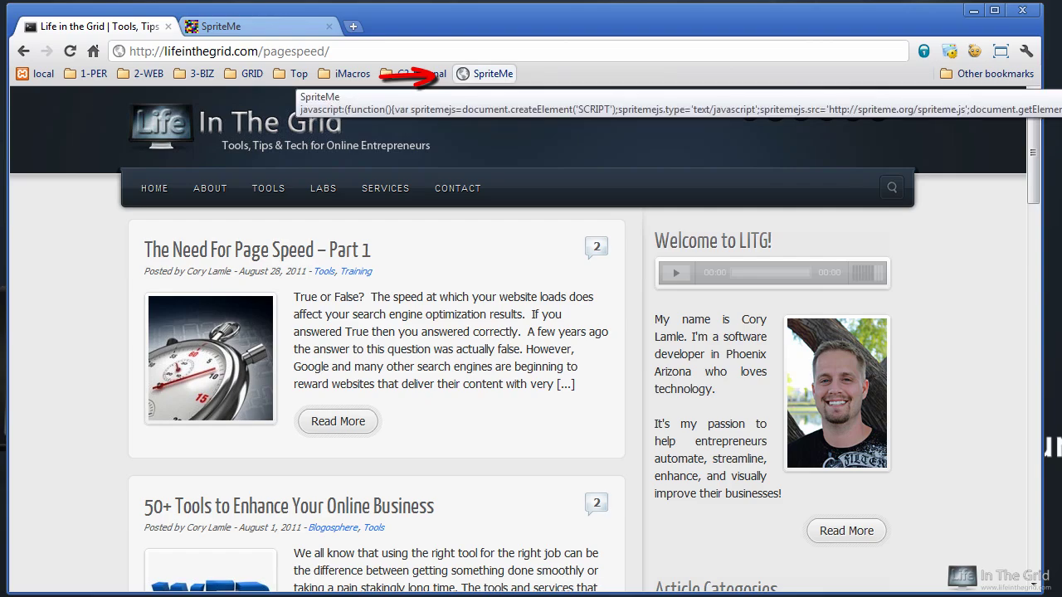
{"action": "left_click", "coordinate": [490, 74]}
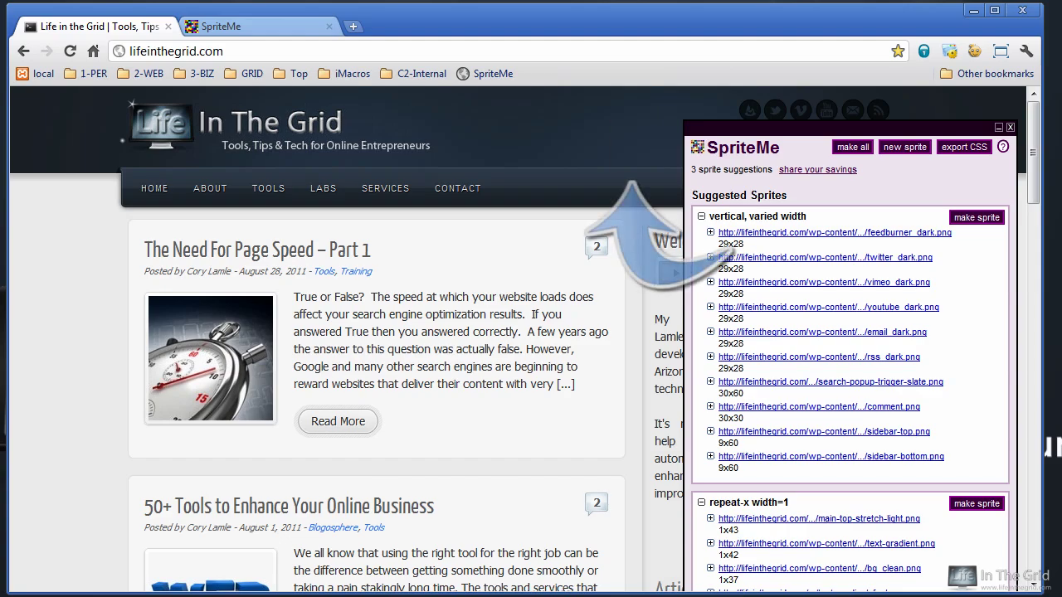
Step: Preview the feedburner, twitter, vimeo and youtube icons in the "vertical, varied width" sprite suggestion
{"action": "left_click", "coordinate": [829, 233]}
{"action": "left_click", "coordinate": [826, 257]}
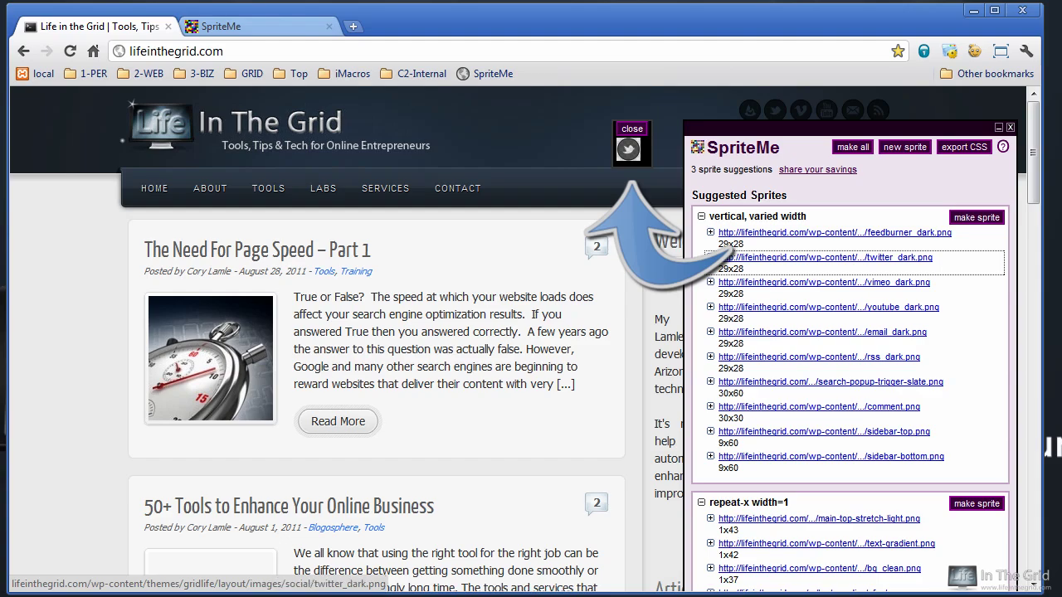
{"action": "left_click", "coordinate": [824, 282]}
{"action": "left_click", "coordinate": [829, 307]}
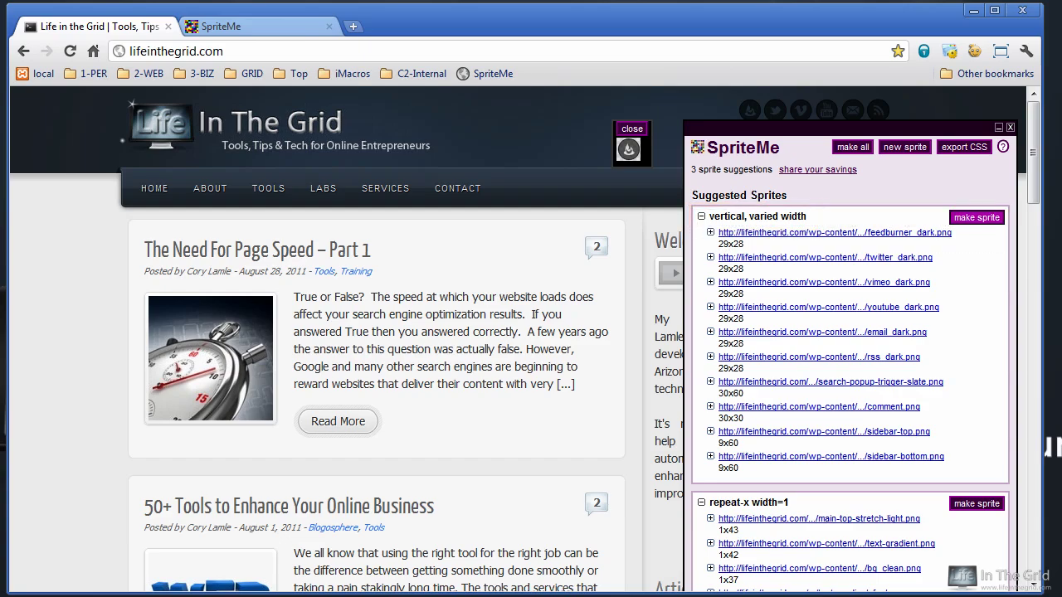
Step: Combine the "vertical, varied width" image group into a single sprite and preview the generated image
{"action": "left_click", "coordinate": [976, 217]}
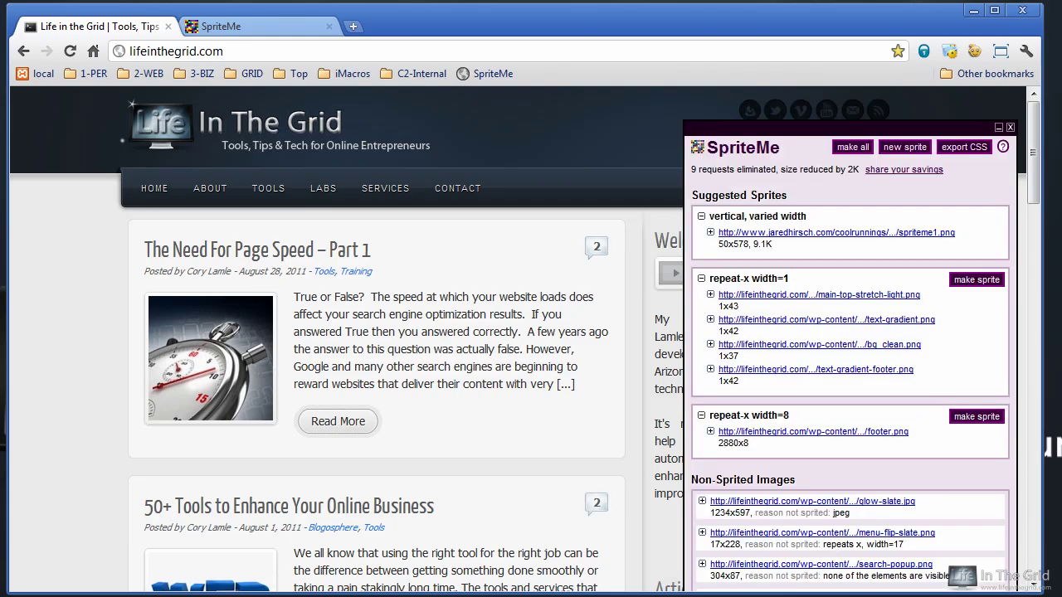
{"action": "left_click", "coordinate": [836, 233]}
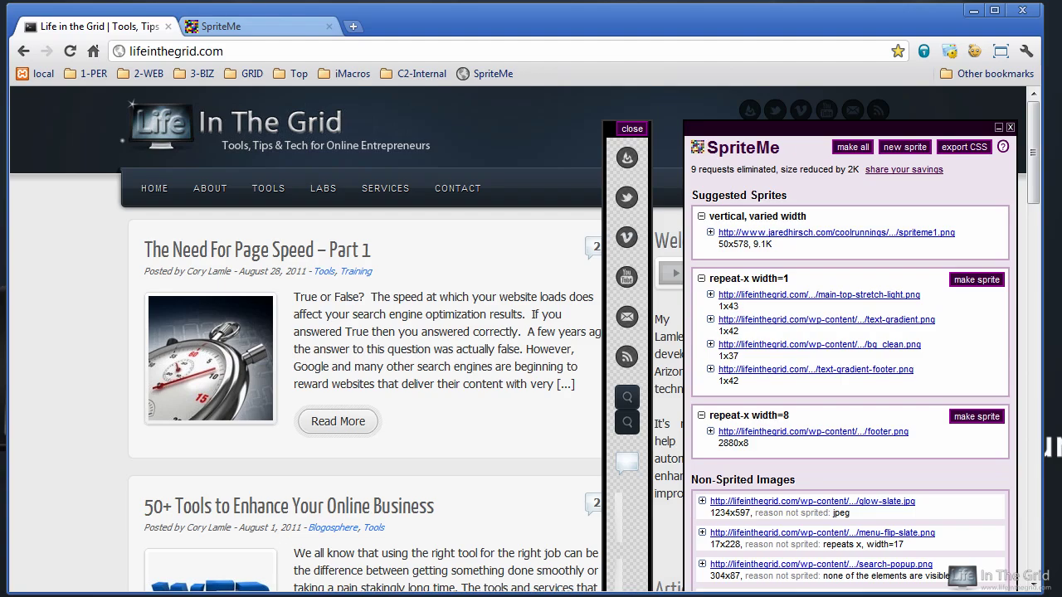
Step: Return to the Page Speed results, collapse the CSS sprites rule and review "Serve resources from a consistent URL"
{"action": "key", "text": "ctrl+shift+i"}
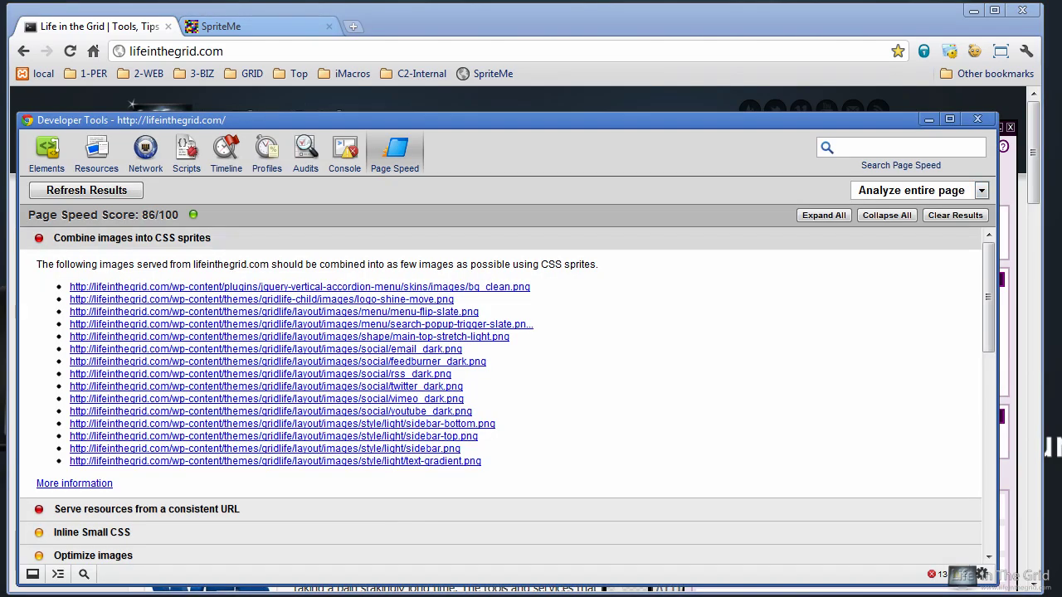
{"action": "left_click", "coordinate": [132, 238]}
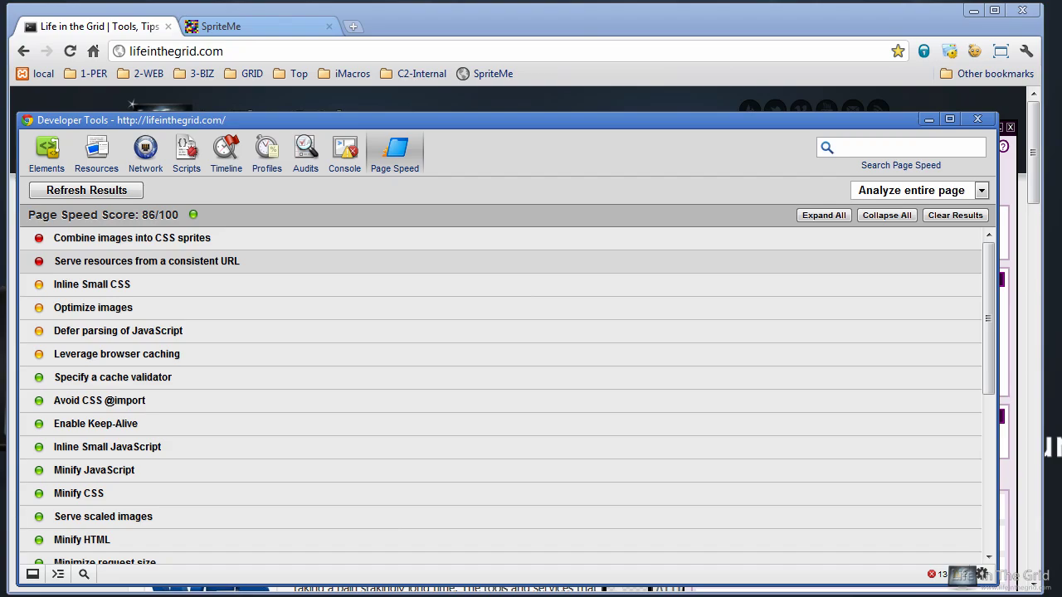
{"action": "left_click", "coordinate": [147, 260]}
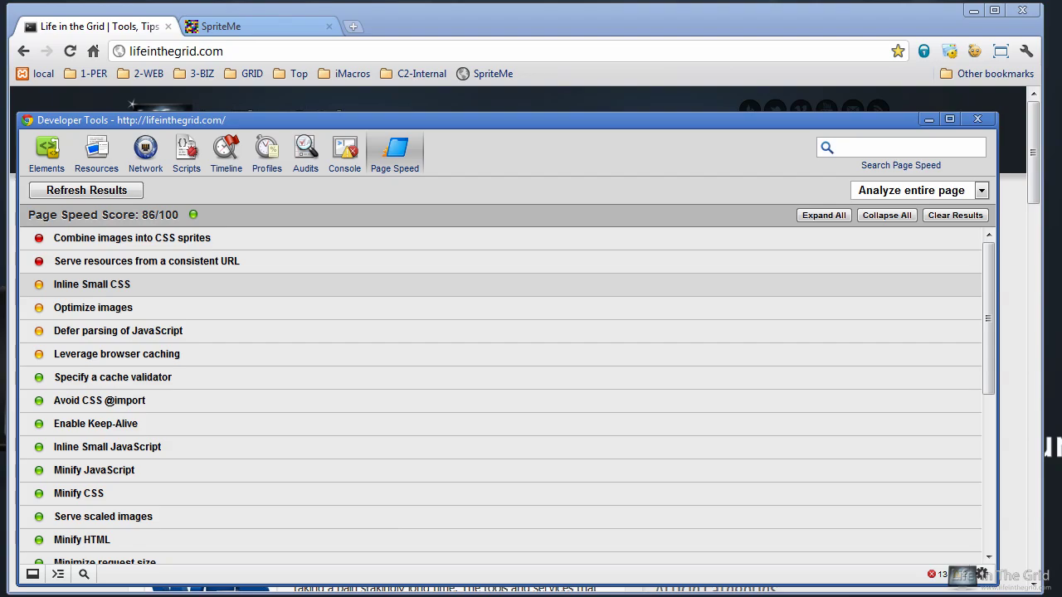
Step: Open the site's W3 Total Cache General Settings in a new tab and review the Page Cache and Minify options
{"action": "left_click", "coordinate": [353, 26]}
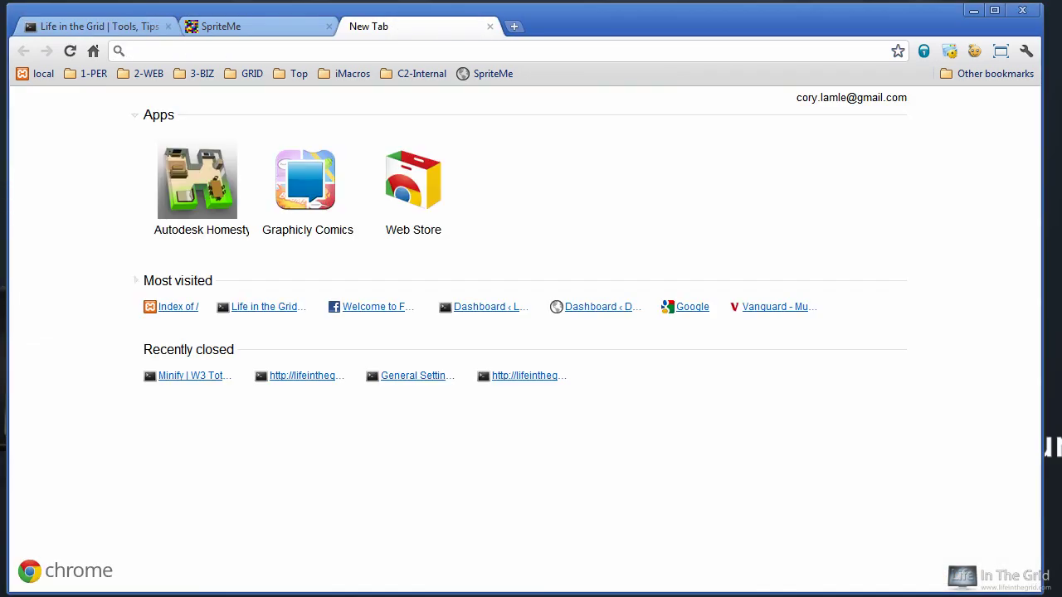
{"action": "type", "text": "https://lifeinthegrid.com/wp-admin/admin.php?page=w3tc_general"}
{"action": "key", "text": "Return"}
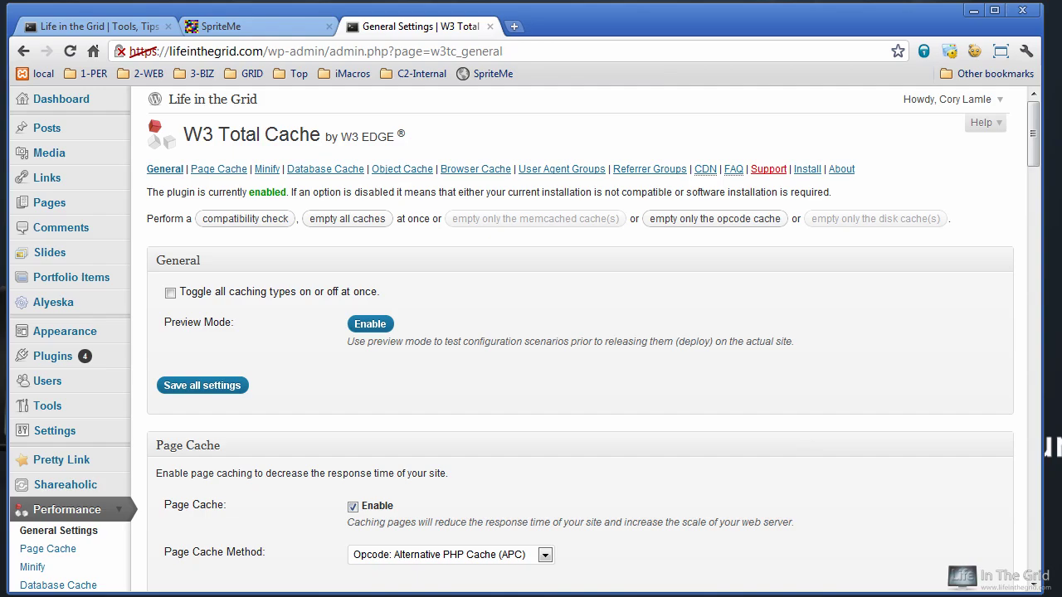
{"action": "scroll", "coordinate": [581, 331], "scroll_direction": "down", "scroll_amount": 3}
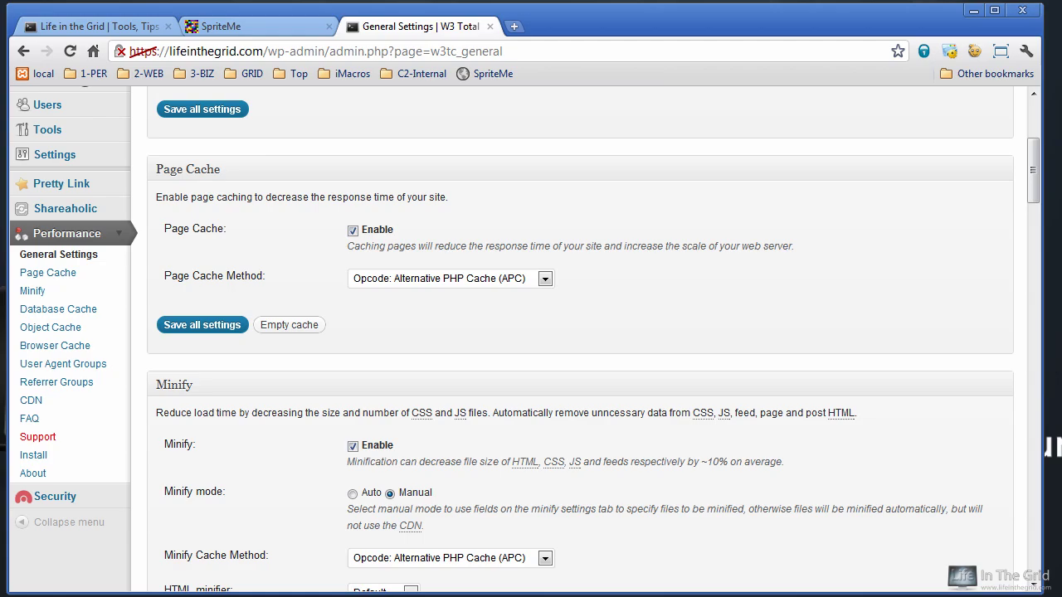
Step: Expand the "Inline Small CSS" rule in the Page Speed results, view the newsletter-sign-up.php stylesheet it lists and close that tab
{"action": "key", "text": "alt+Tab"}
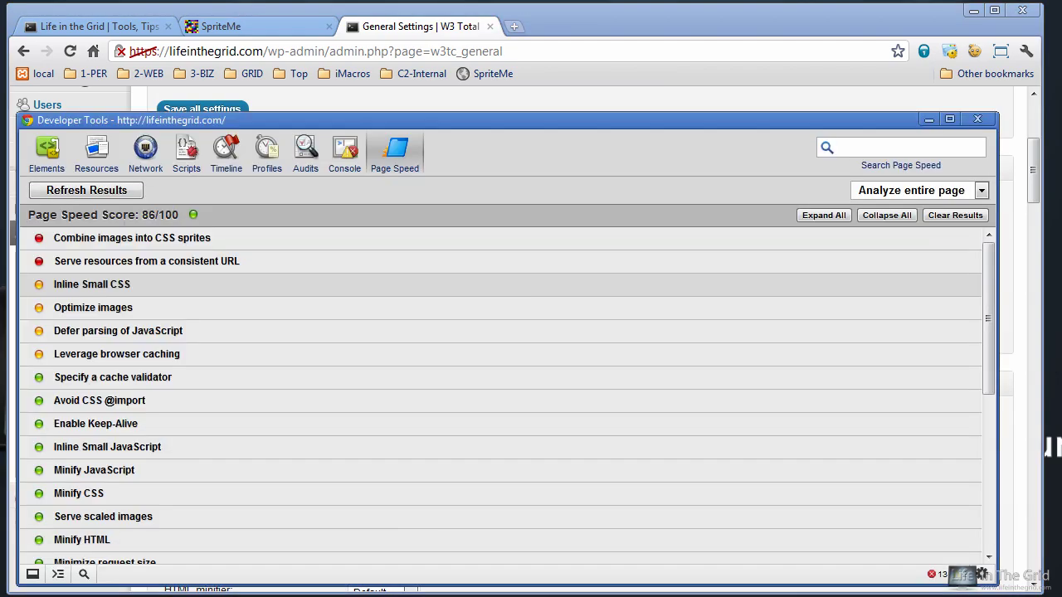
{"action": "left_click", "coordinate": [92, 284]}
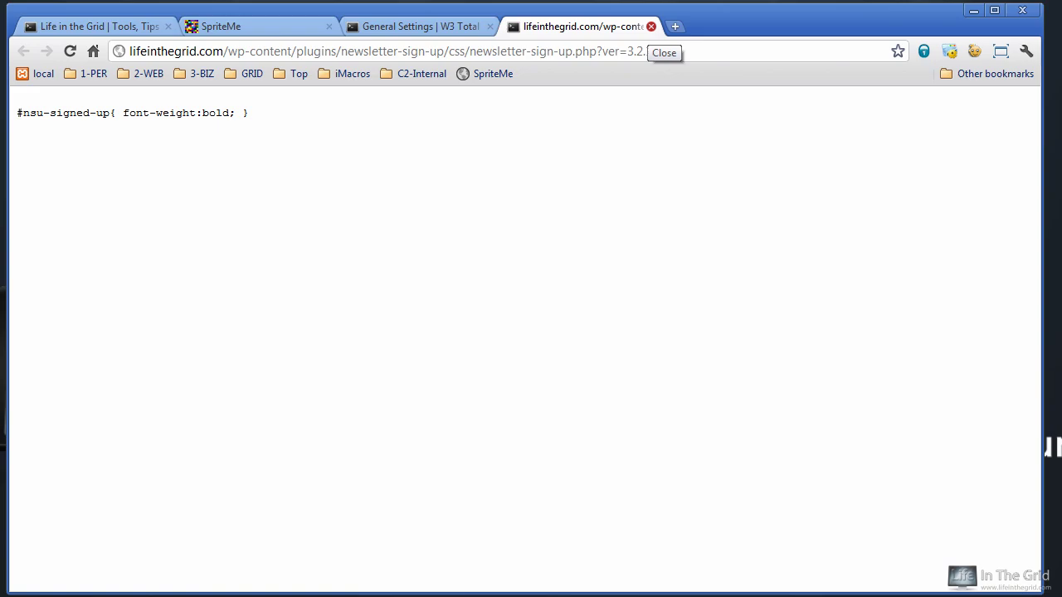
{"action": "left_click", "coordinate": [651, 27]}
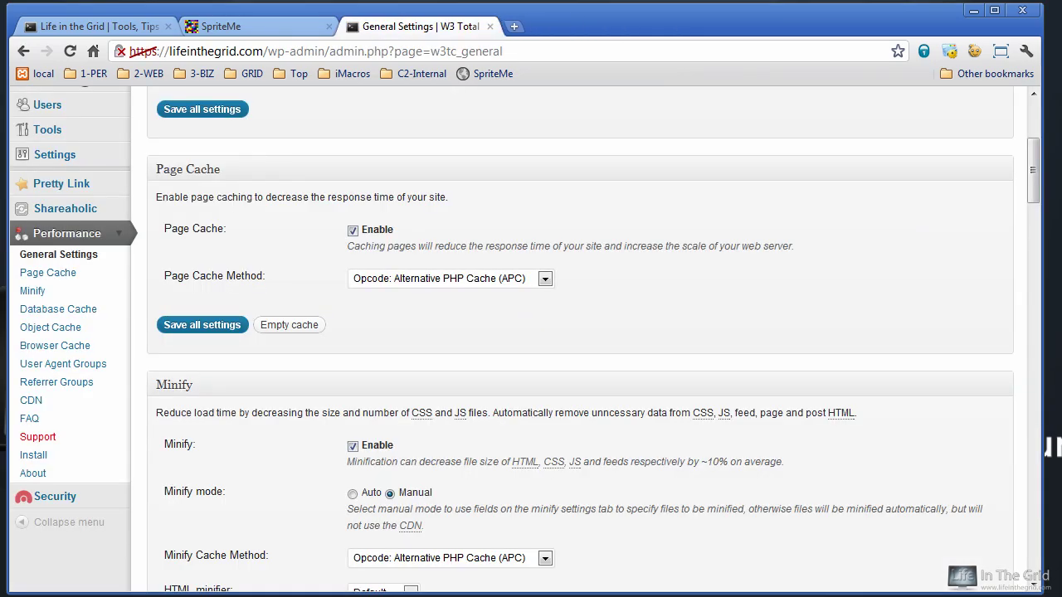
Step: Open W3 Total Cache's Minify settings and examine the CSS minify options and CSS file management
{"action": "left_click", "coordinate": [32, 290]}
{"action": "scroll", "coordinate": [581, 332], "scroll_direction": "down", "scroll_amount": 15}
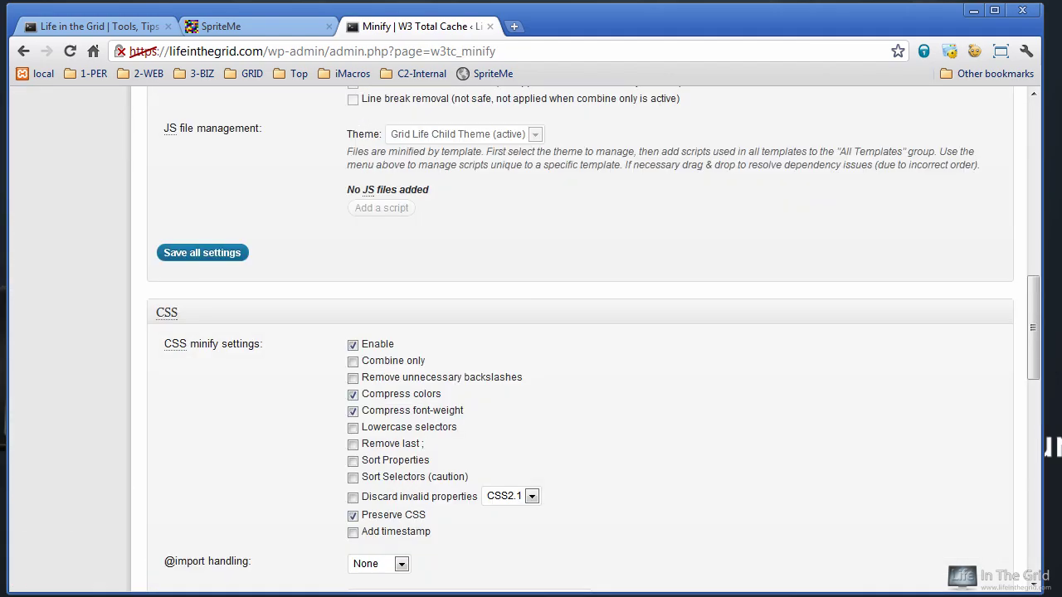
{"action": "scroll", "coordinate": [581, 332], "scroll_direction": "down", "scroll_amount": 3}
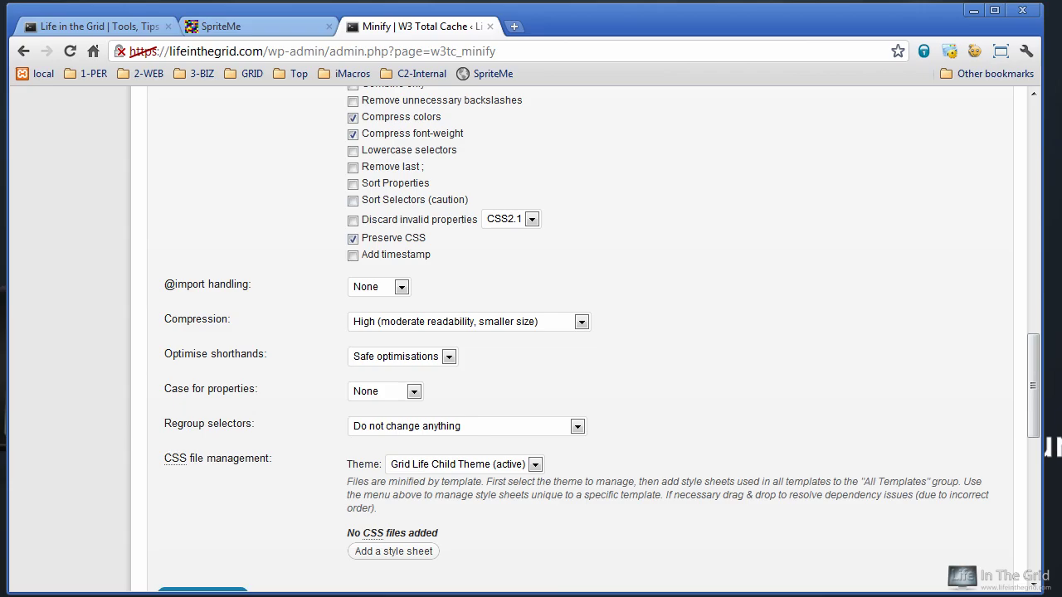
{"action": "scroll", "coordinate": [581, 332], "scroll_direction": "up", "scroll_amount": 3}
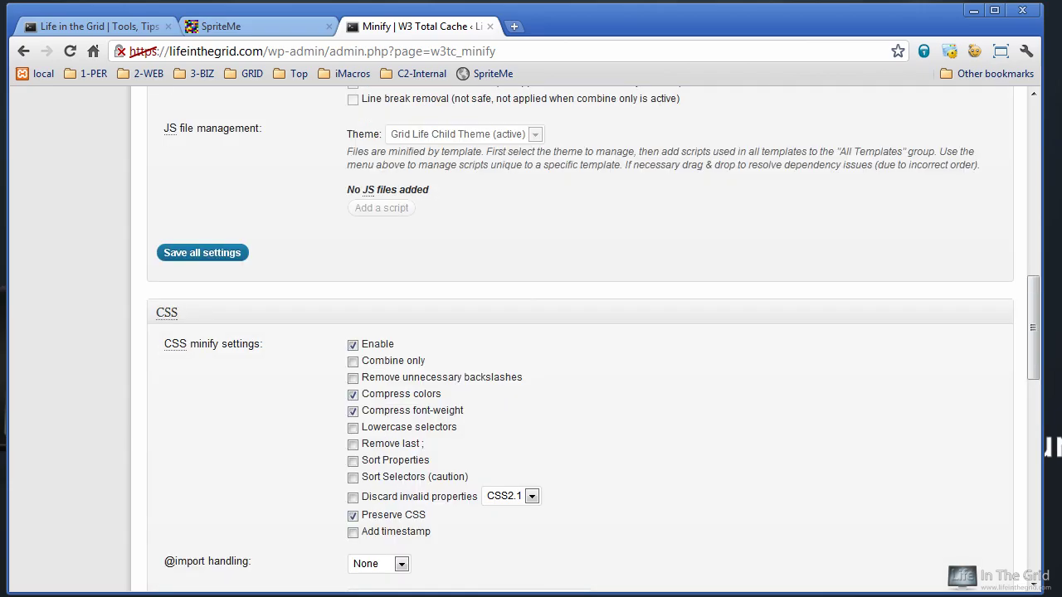
Step: Return to the Page Speed results and collapse the "Inline Small CSS" rule
{"action": "key", "text": "alt+Tab"}
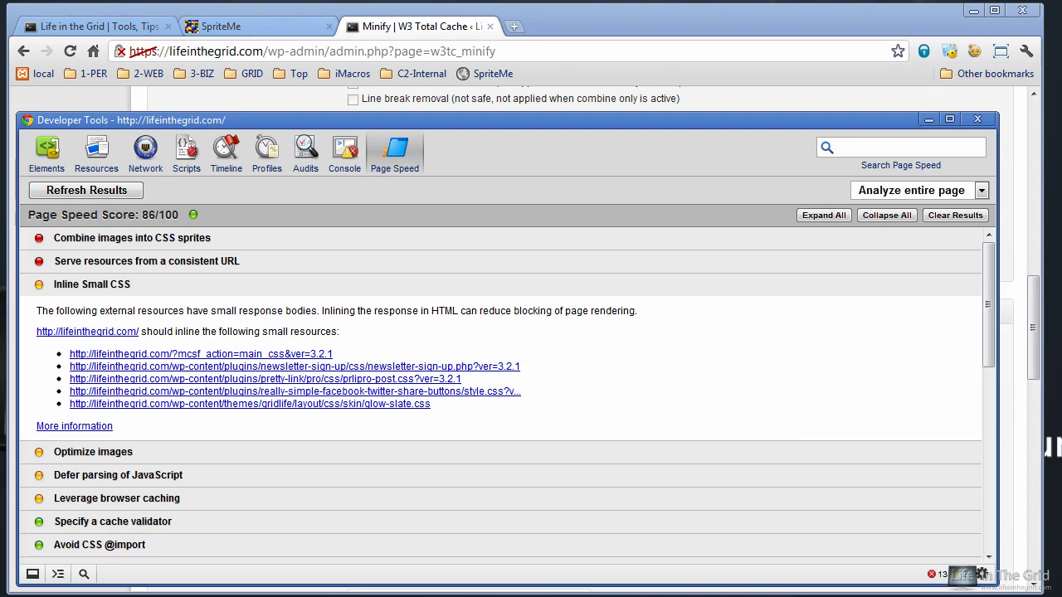
{"action": "left_click", "coordinate": [92, 283]}
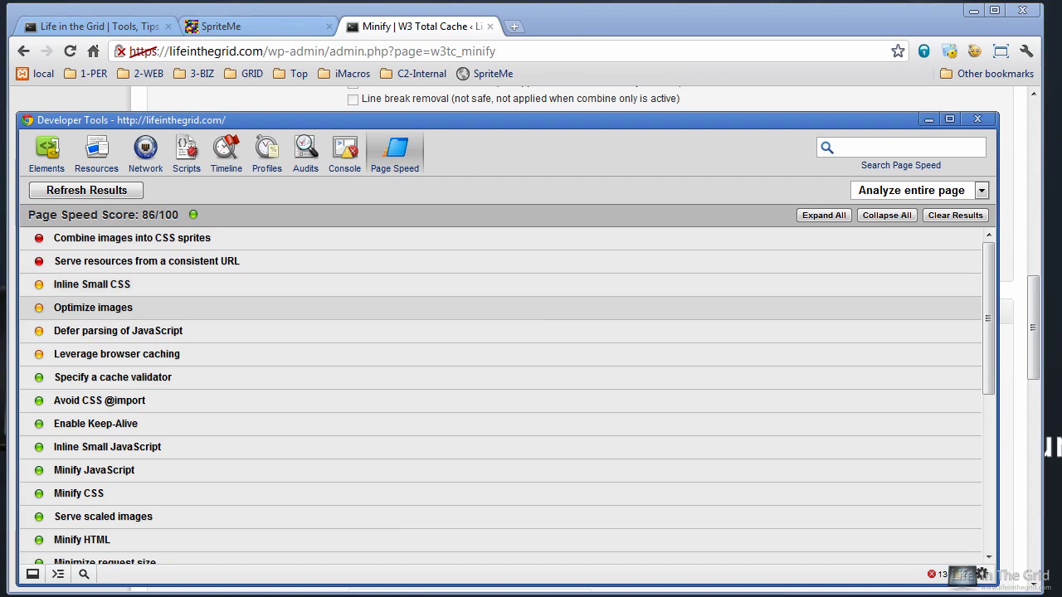
{"action": "left_click", "coordinate": [93, 307]}
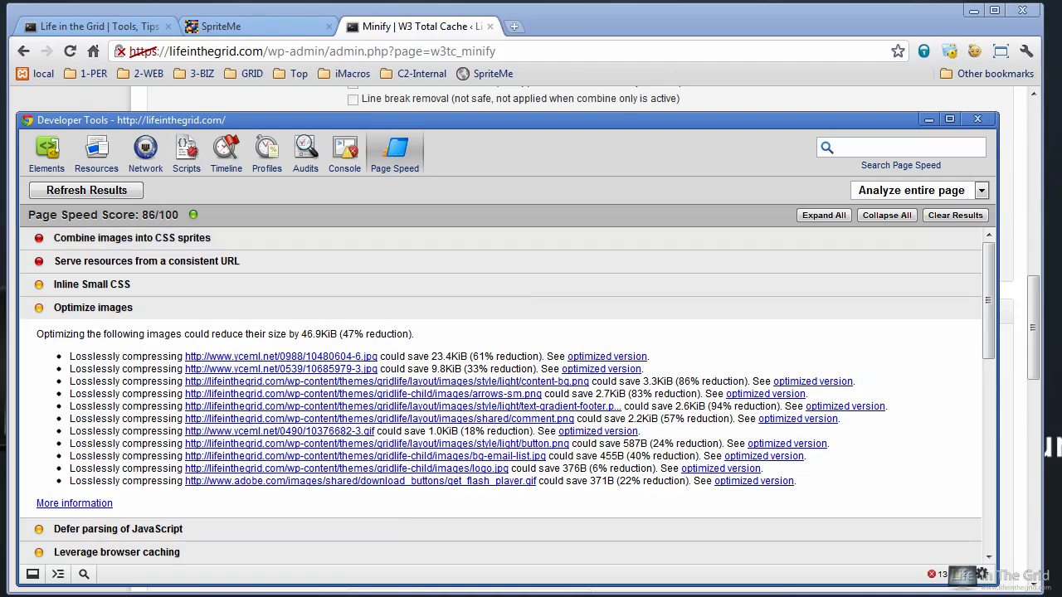
{"action": "left_click", "coordinate": [515, 26]}
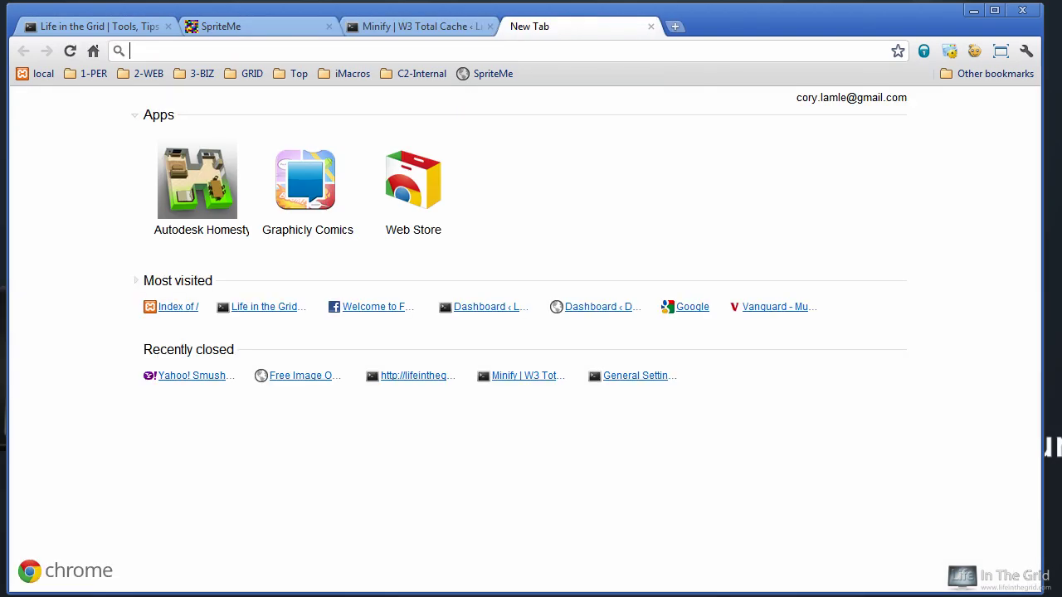
{"action": "type", "text": "http://www.smushit.com/ysmush.it/"}
{"action": "key", "text": "Return"}
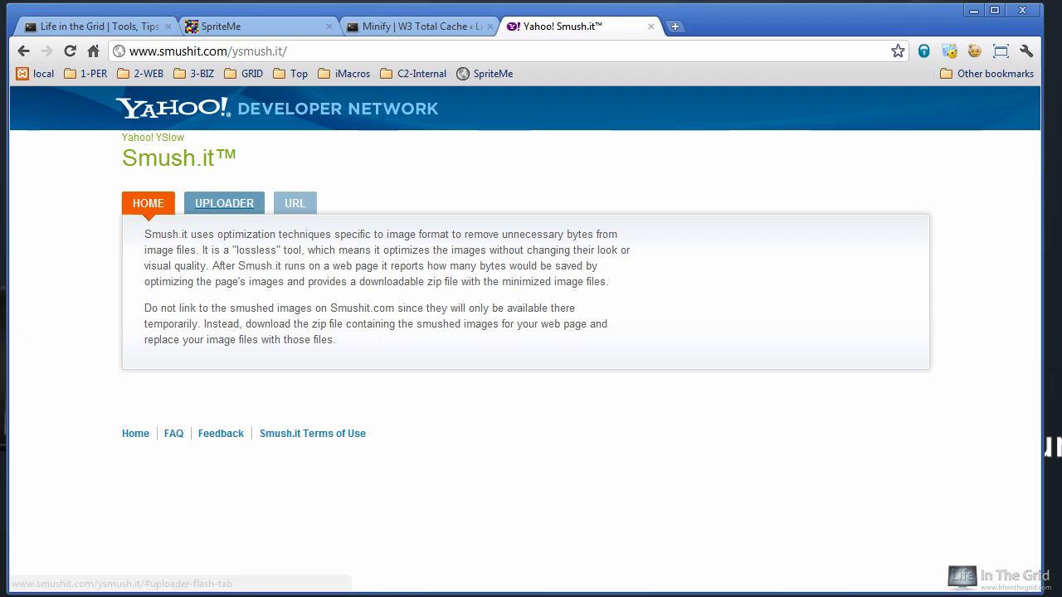
Step: Upload all the images in the Temp\litg\images folder to the Smush.it uploader and review the savings for each image
{"action": "left_click", "coordinate": [229, 206]}
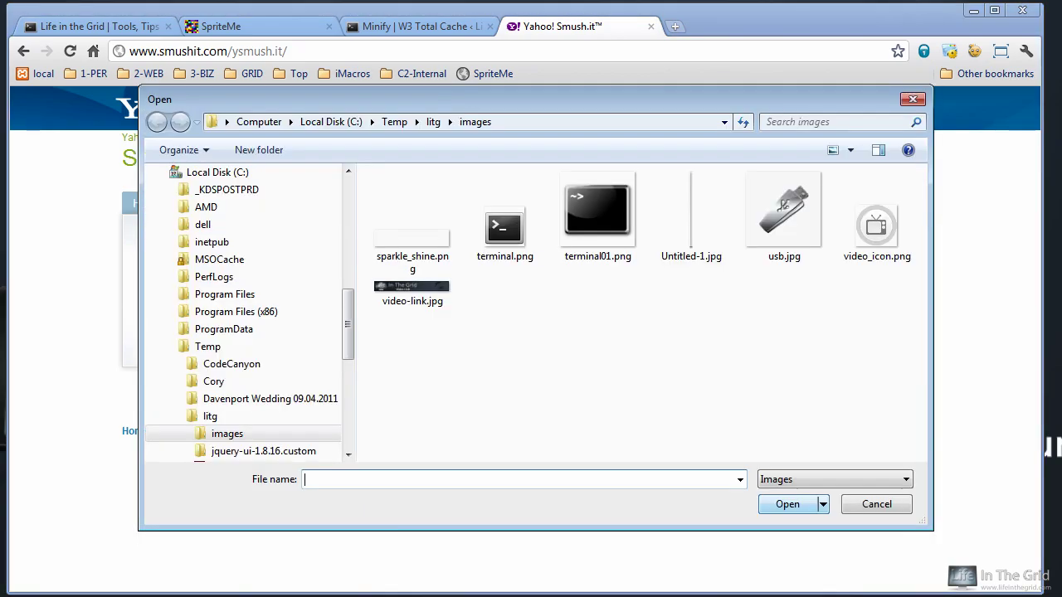
{"action": "left_click", "coordinate": [413, 217]}
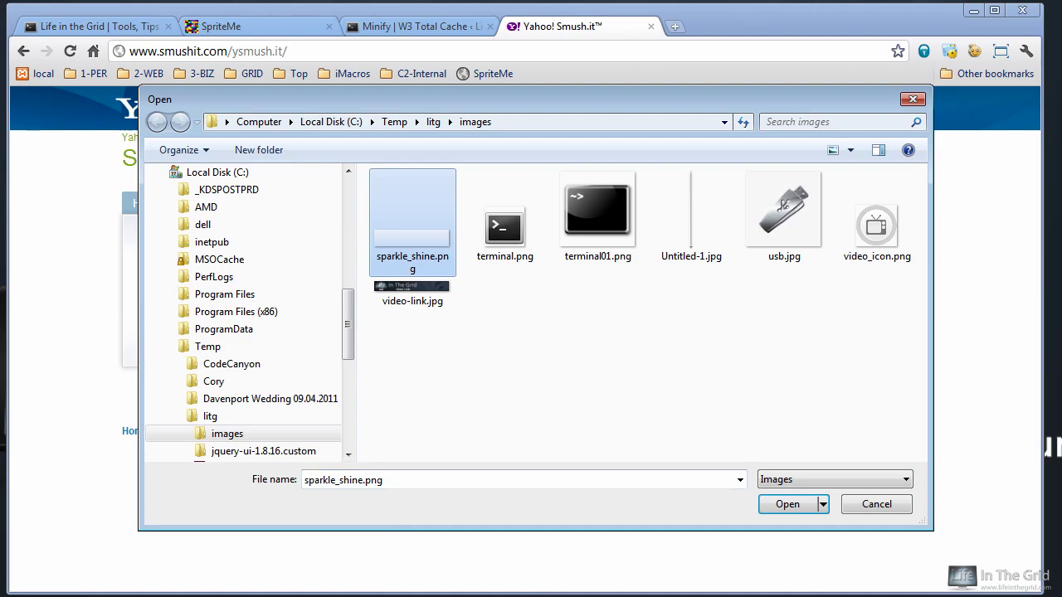
{"action": "key", "text": "ctrl+a"}
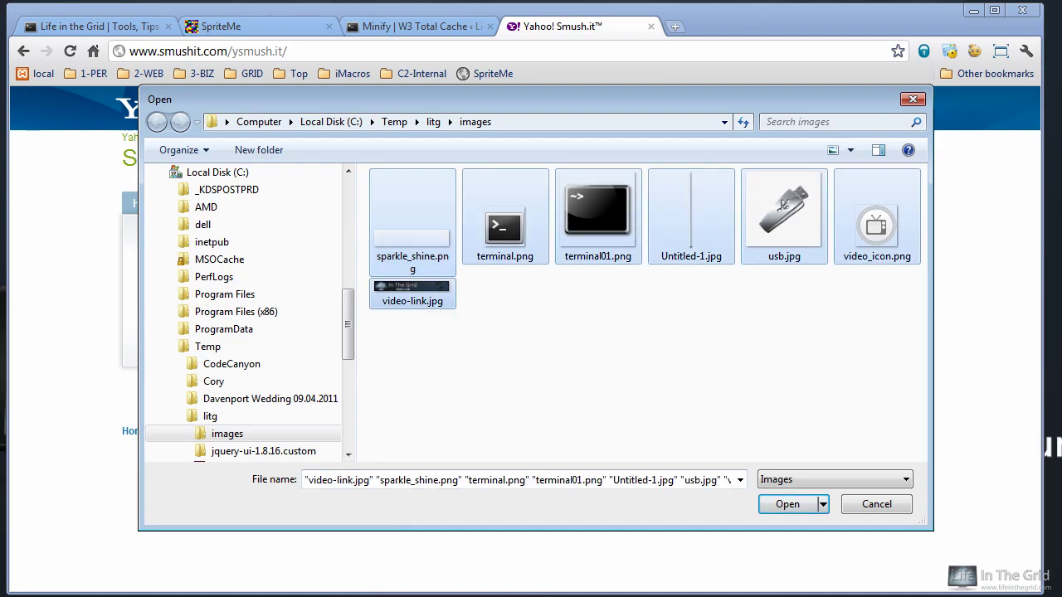
{"action": "key", "text": "Return"}
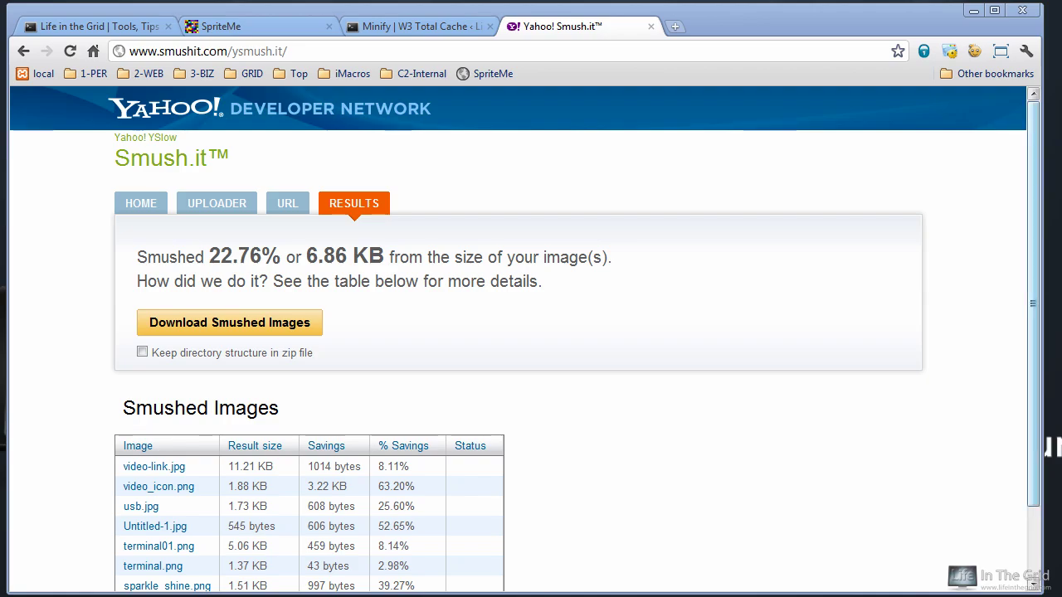
{"action": "scroll", "coordinate": [525, 340], "scroll_direction": "down", "scroll_amount": 1}
{"action": "scroll", "coordinate": [526, 339], "scroll_direction": "down", "scroll_amount": 1}
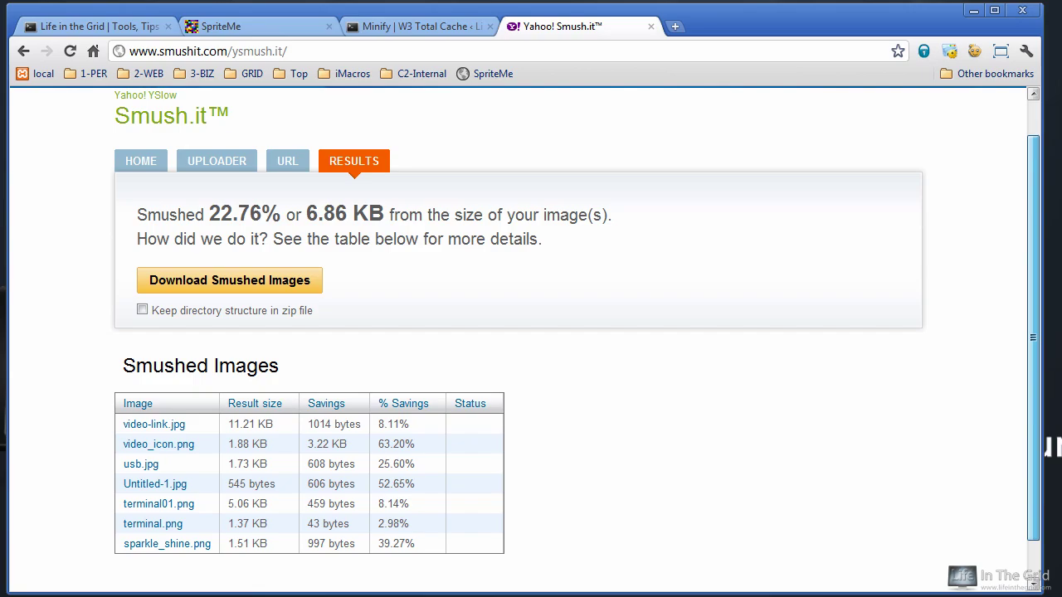
{"action": "scroll", "coordinate": [525, 339], "scroll_direction": "down", "scroll_amount": 1}
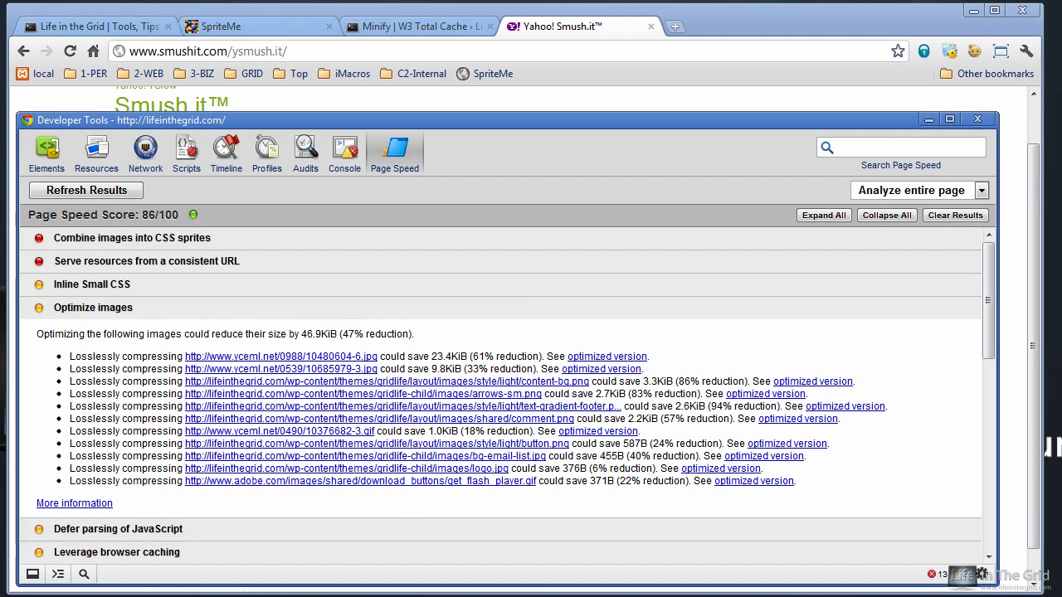
Step: Collapse the "Optimize images" rule and review the General, CSS & JS and HTML & XML policies in W3 Total Cache's Browser Cache settings
{"action": "left_click", "coordinate": [93, 307]}
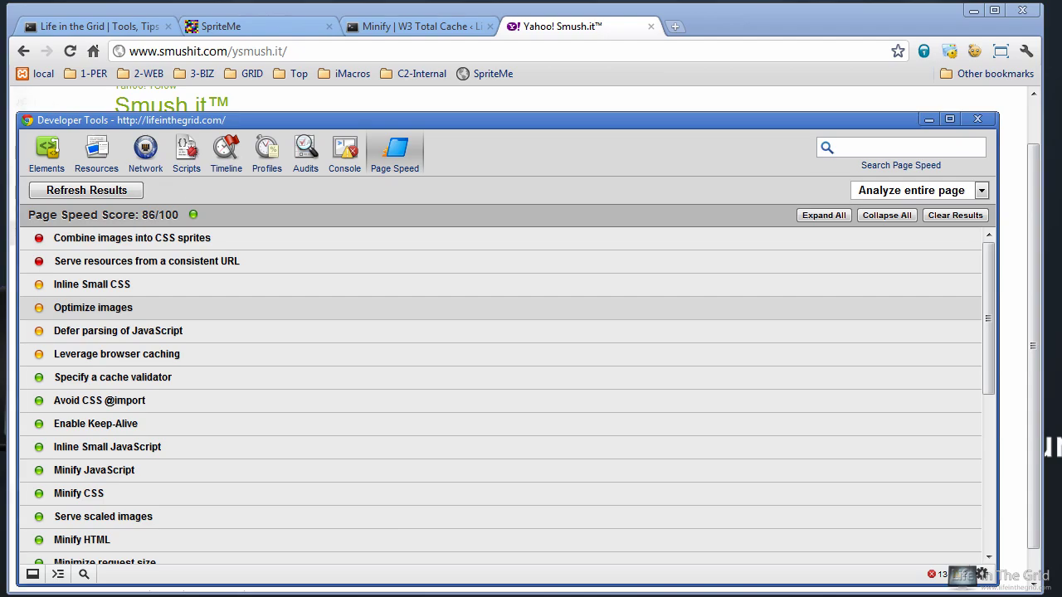
{"action": "key", "text": "ctrl+shift+Tab"}
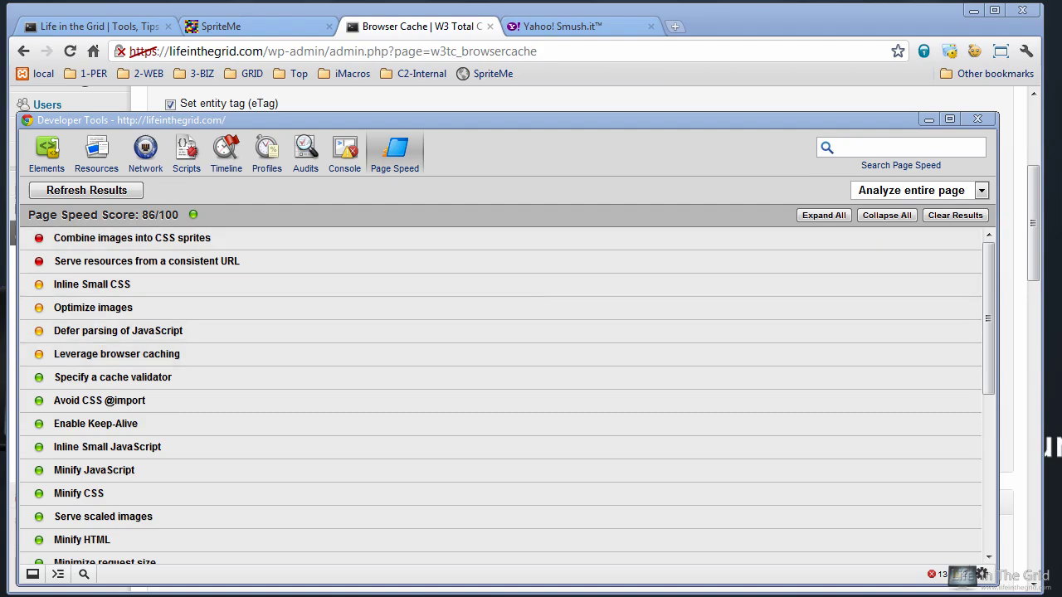
{"action": "key", "text": "ctrl+shift+i"}
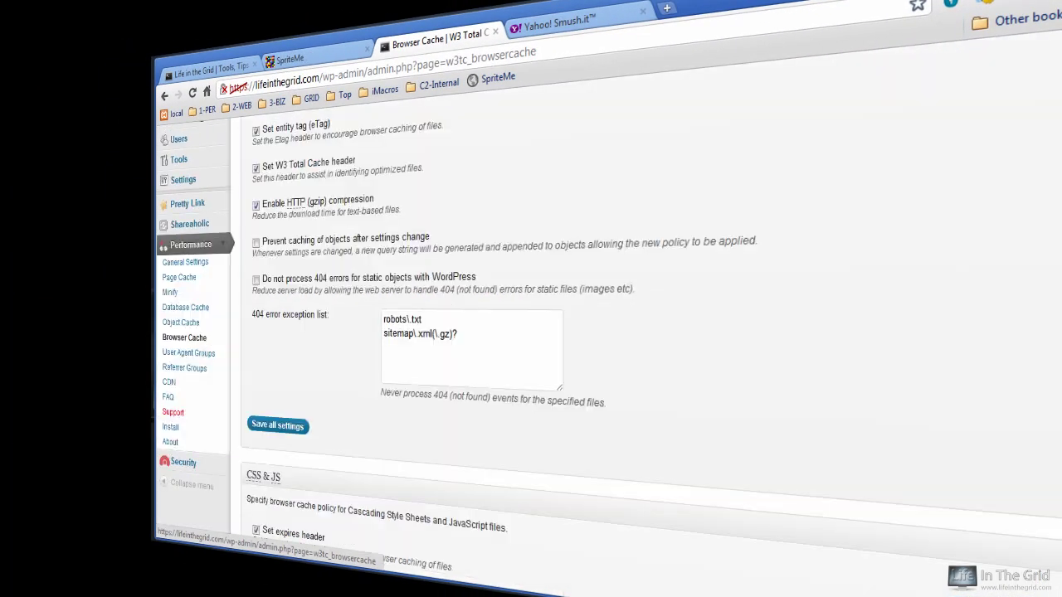
{"action": "scroll", "coordinate": [647, 332], "scroll_direction": "down", "scroll_amount": 10}
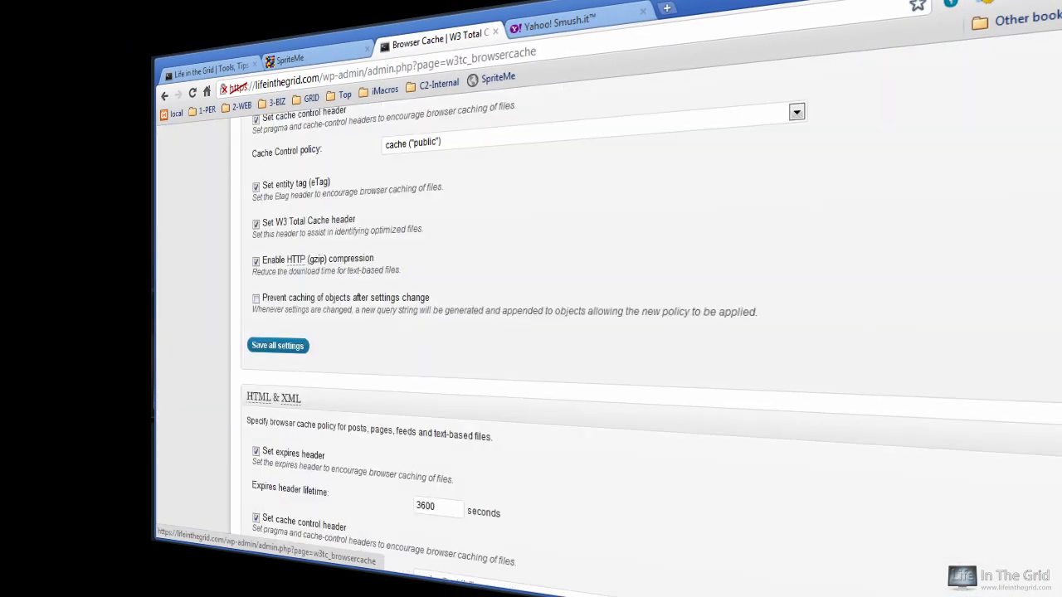
{"action": "scroll", "coordinate": [648, 332], "scroll_direction": "down", "scroll_amount": 3}
{"action": "scroll", "coordinate": [648, 332], "scroll_direction": "up", "scroll_amount": 10}
{"action": "scroll", "coordinate": [647, 332], "scroll_direction": "up", "scroll_amount": 5}
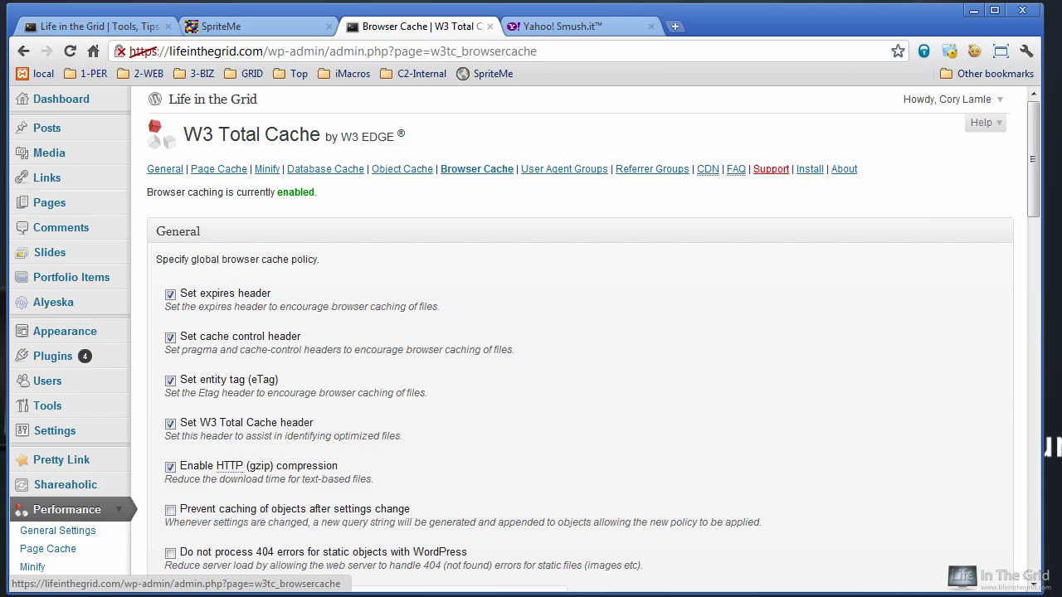
Step: Return to the Page Speed results, expand the "Specify a cache validator" rule to read its listed resources, and collapse it
{"action": "key", "text": "alt+Tab"}
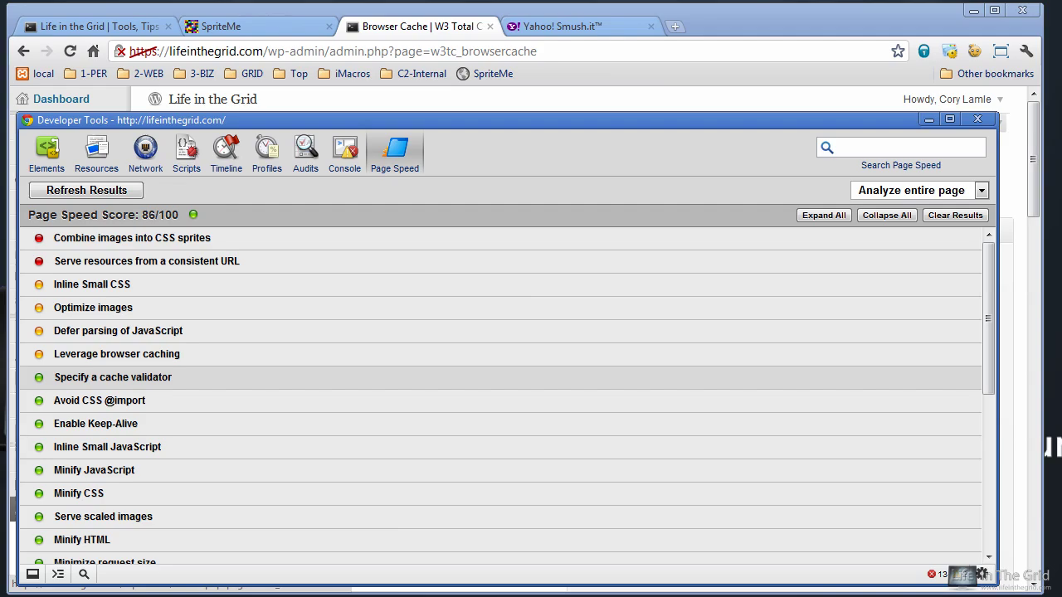
{"action": "left_click", "coordinate": [113, 377]}
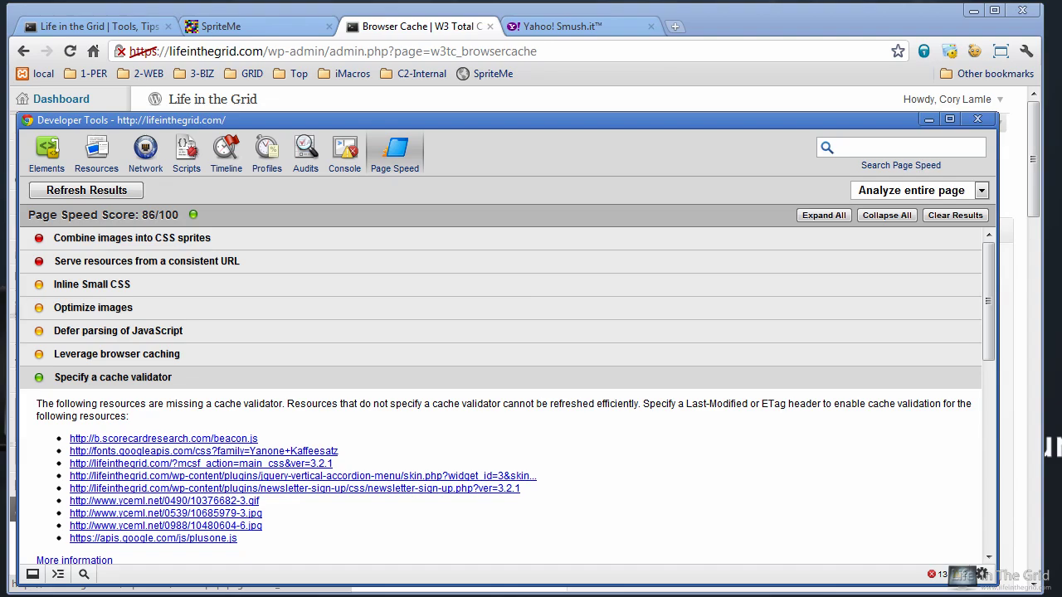
{"action": "left_click", "coordinate": [113, 377]}
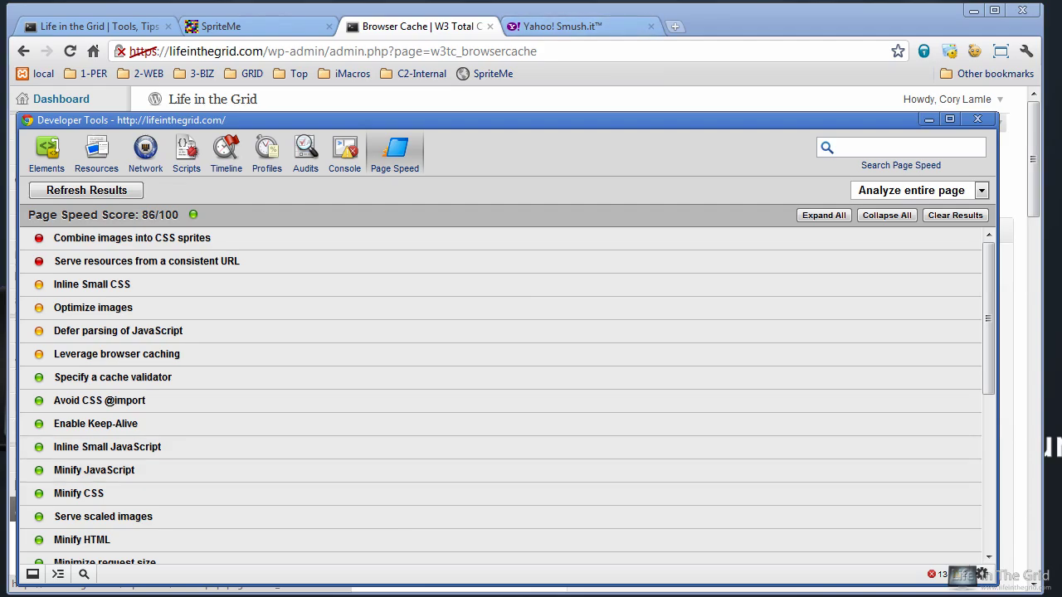
Step: Open google.com in a new tab, examine how its page source is minified, and close the source and Google tabs
{"action": "key", "text": "ctrl+t"}
{"action": "type", "text": "google.com"}
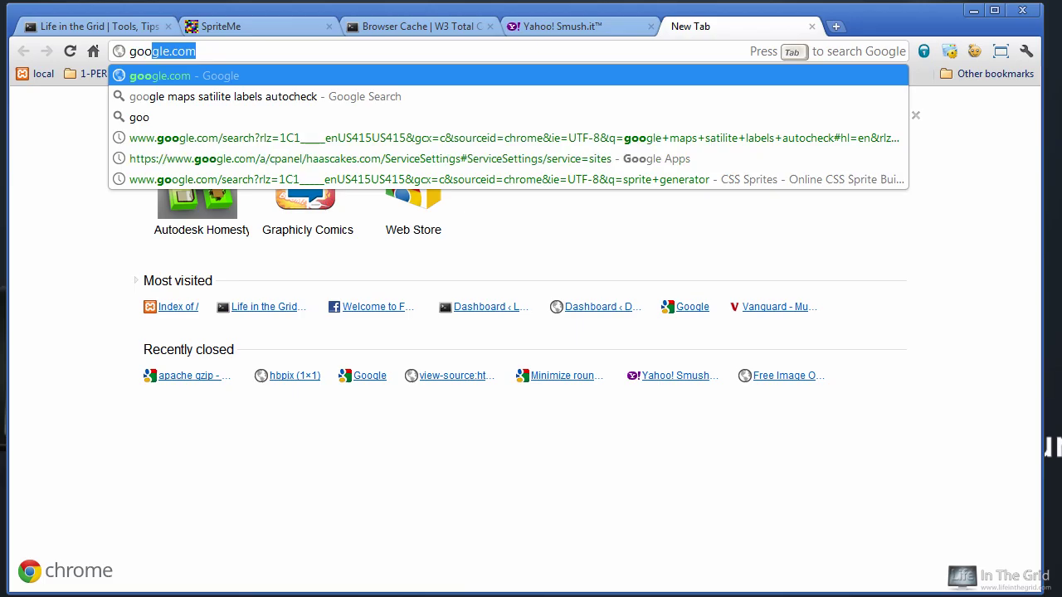
{"action": "key", "text": "Return"}
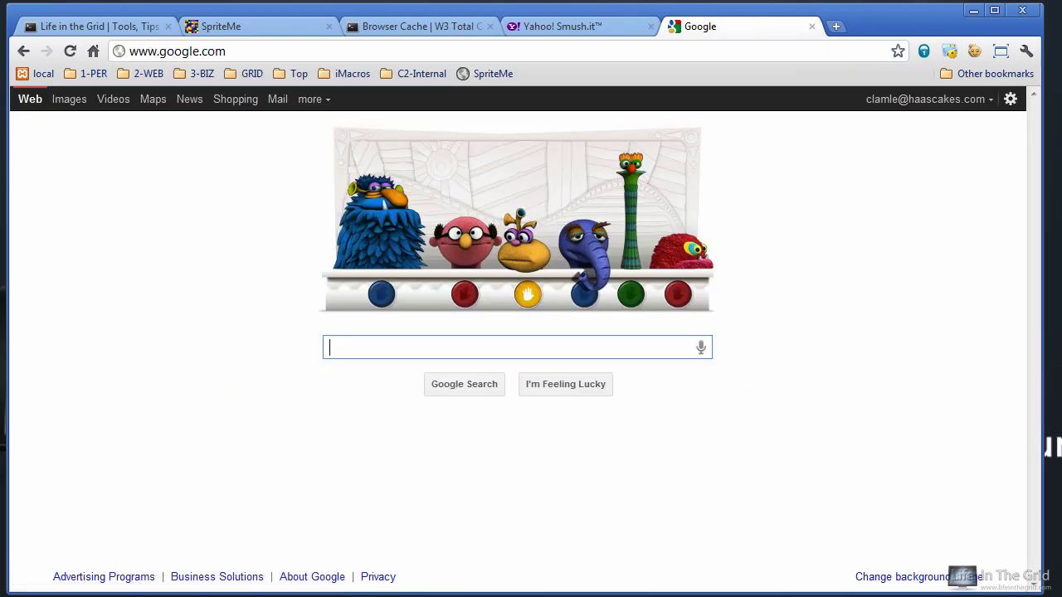
{"action": "right_click", "coordinate": [198, 283]}
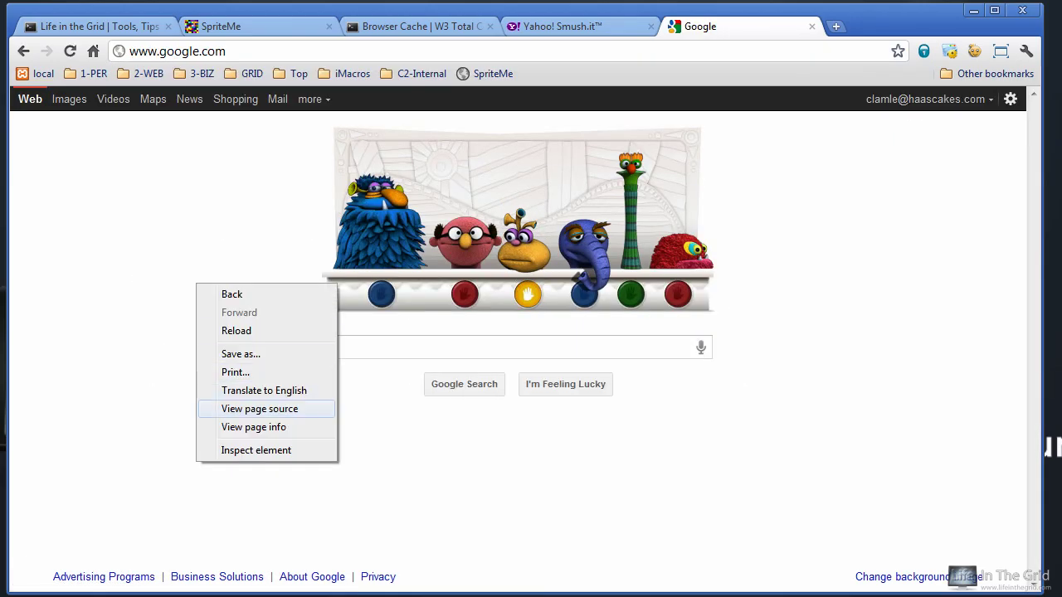
{"action": "left_click", "coordinate": [241, 407]}
{"action": "scroll", "coordinate": [531, 340], "scroll_direction": "down", "scroll_amount": 20}
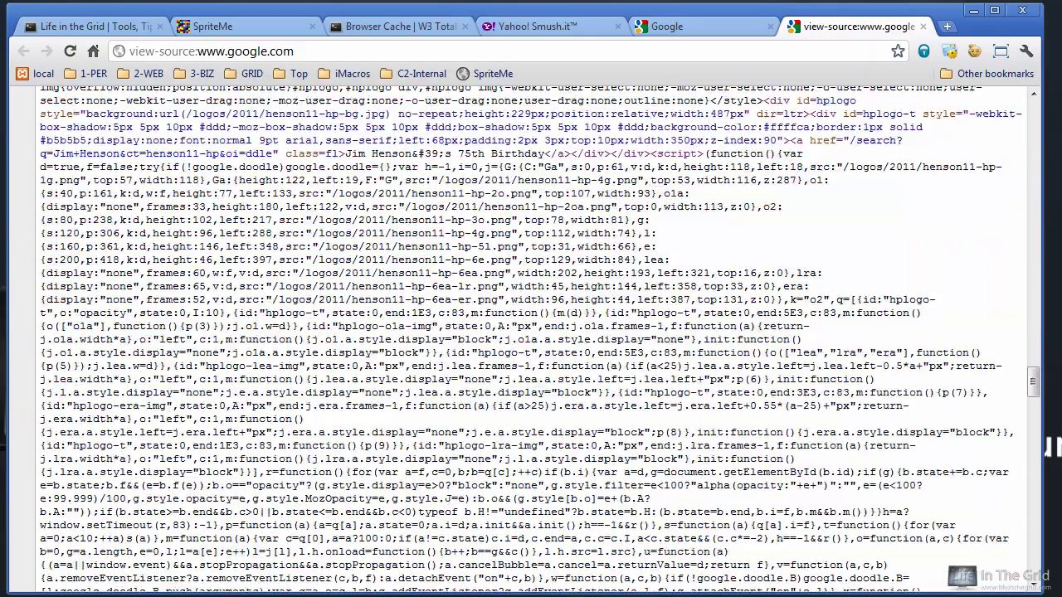
{"action": "scroll", "coordinate": [531, 340], "scroll_direction": "down", "scroll_amount": 10}
{"action": "scroll", "coordinate": [531, 340], "scroll_direction": "up", "scroll_amount": 20}
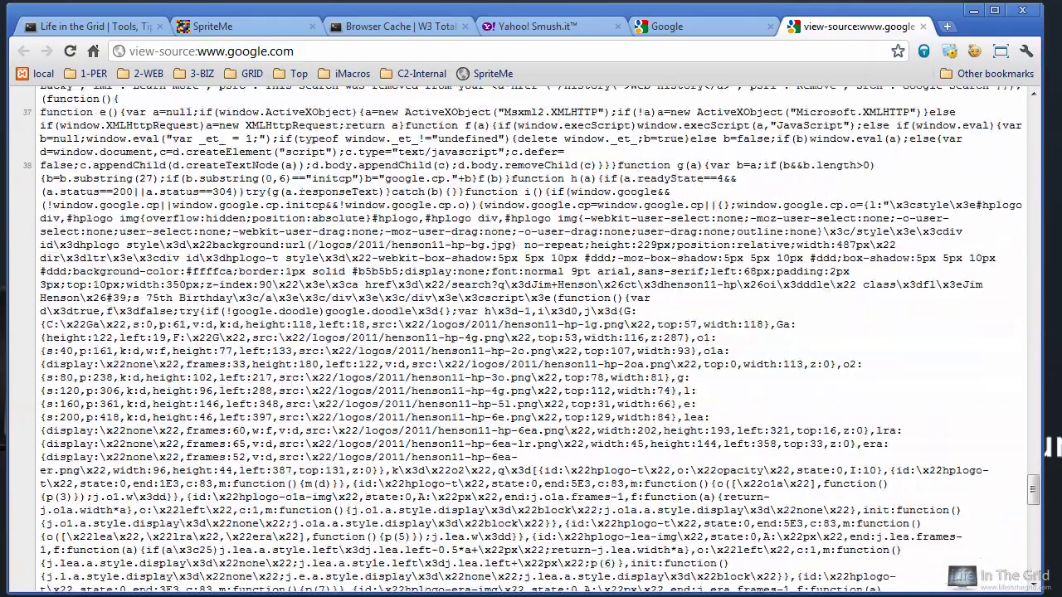
{"action": "scroll", "coordinate": [531, 340], "scroll_direction": "up", "scroll_amount": 10}
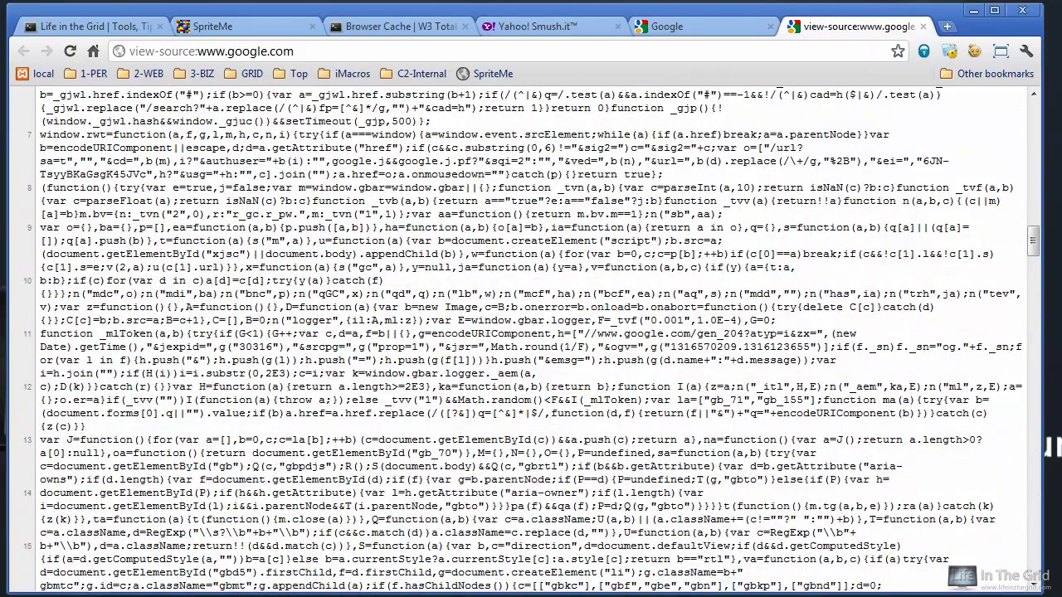
{"action": "left_click", "coordinate": [923, 27]}
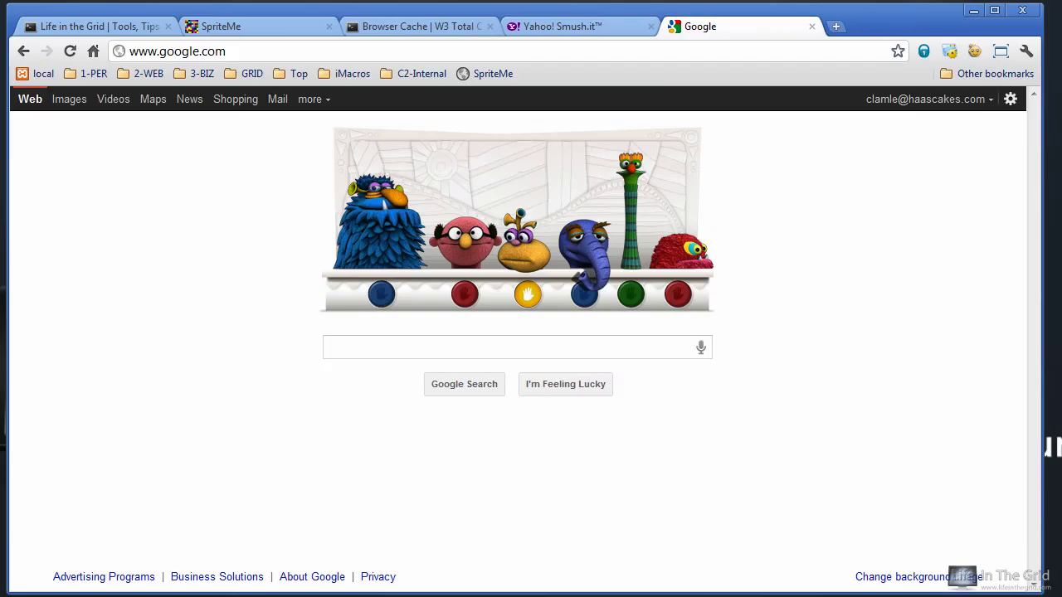
{"action": "left_click", "coordinate": [811, 27]}
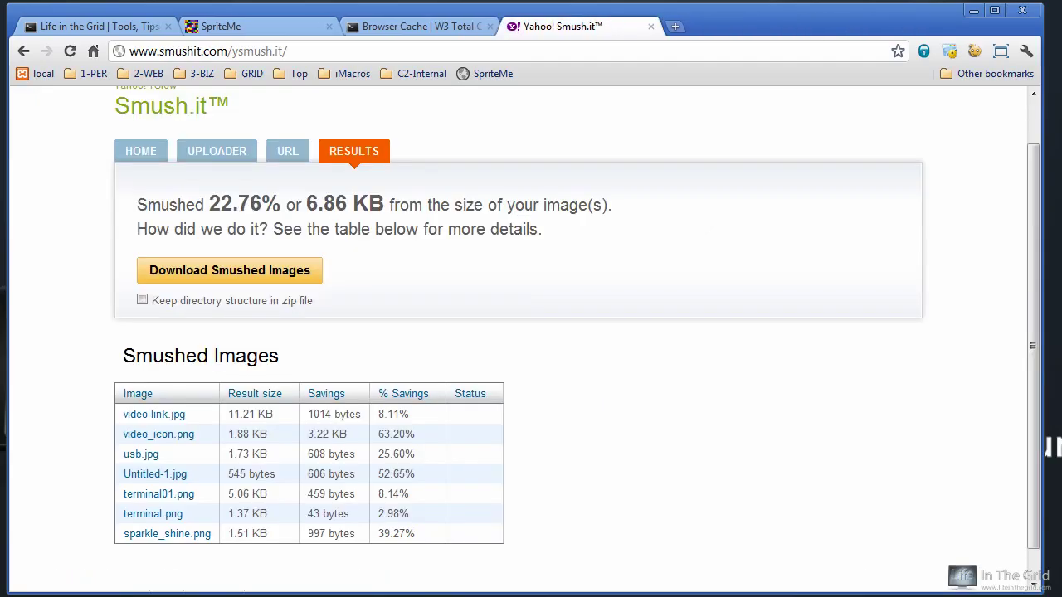
Step: Return to the Page Speed results, expand the "Serve scaled images" rule to read its resized images, and collapse it
{"action": "key", "text": "alt+Tab"}
{"action": "scroll", "coordinate": [498, 401], "scroll_direction": "down", "scroll_amount": 3}
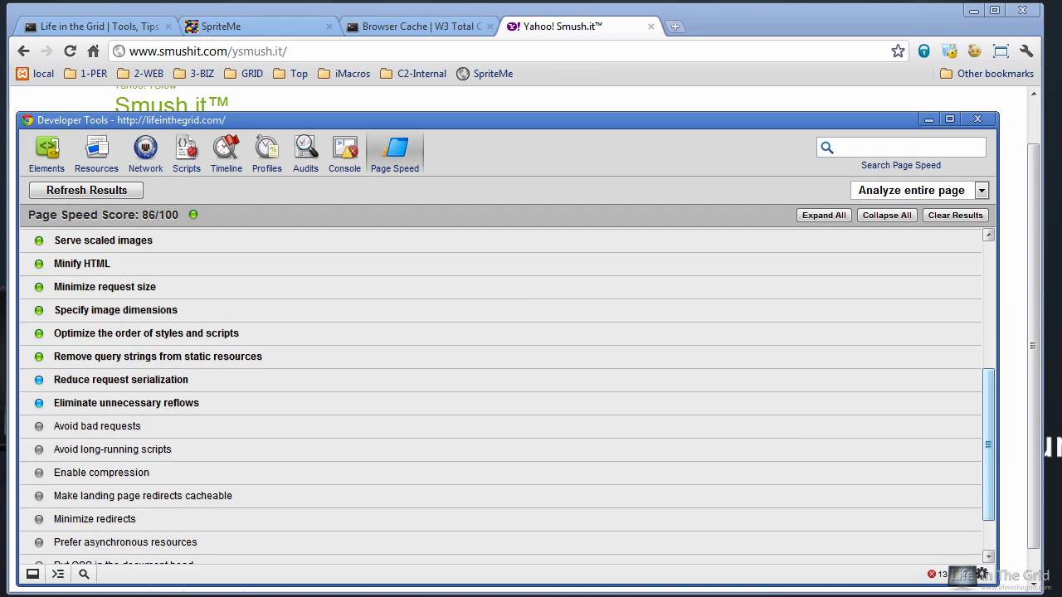
{"action": "scroll", "coordinate": [498, 395], "scroll_direction": "up", "scroll_amount": 2}
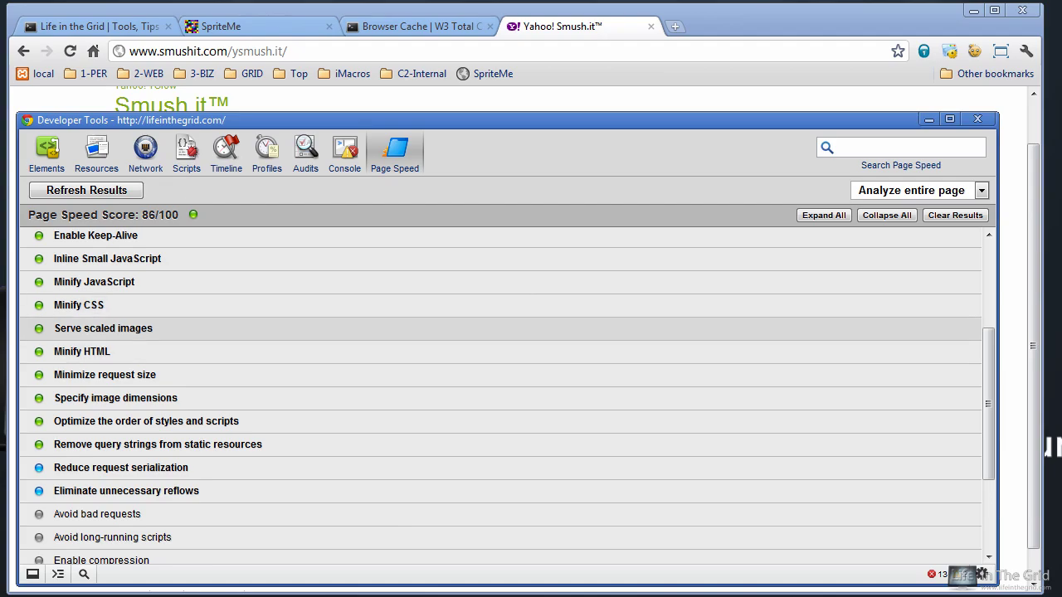
{"action": "left_click", "coordinate": [103, 328]}
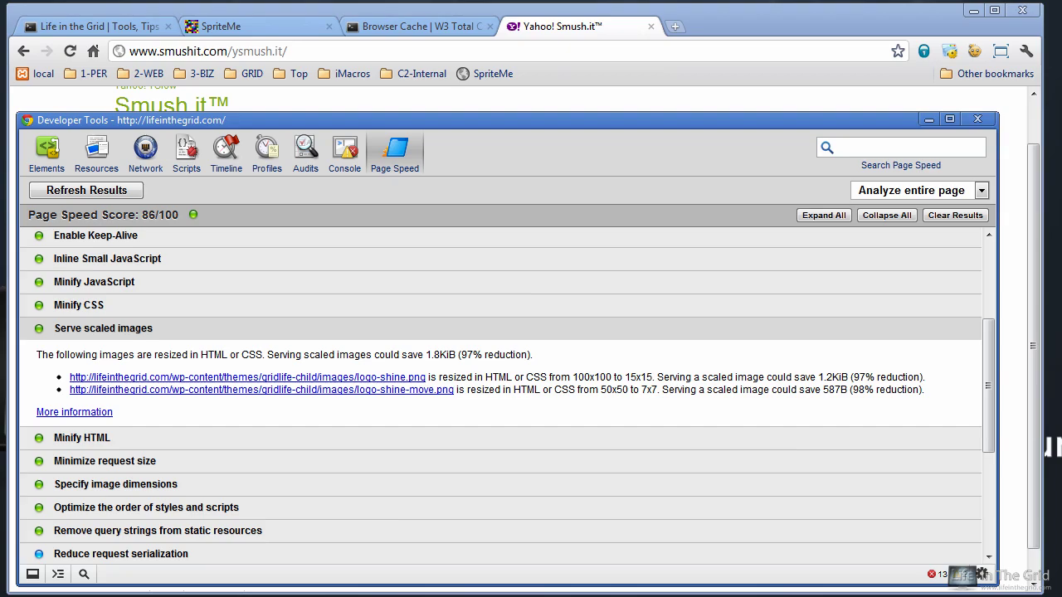
{"action": "left_click", "coordinate": [103, 328]}
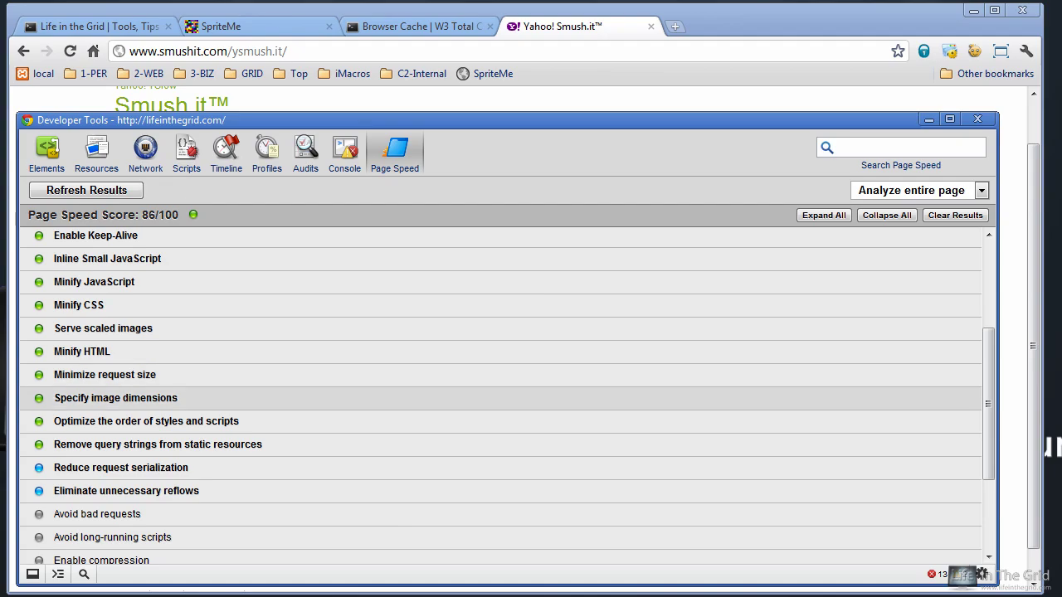
Step: Read the resources listed under the "Specify image dimensions" and "Remove query strings from static resources" rules, collapsing each one
{"action": "left_click", "coordinate": [116, 398]}
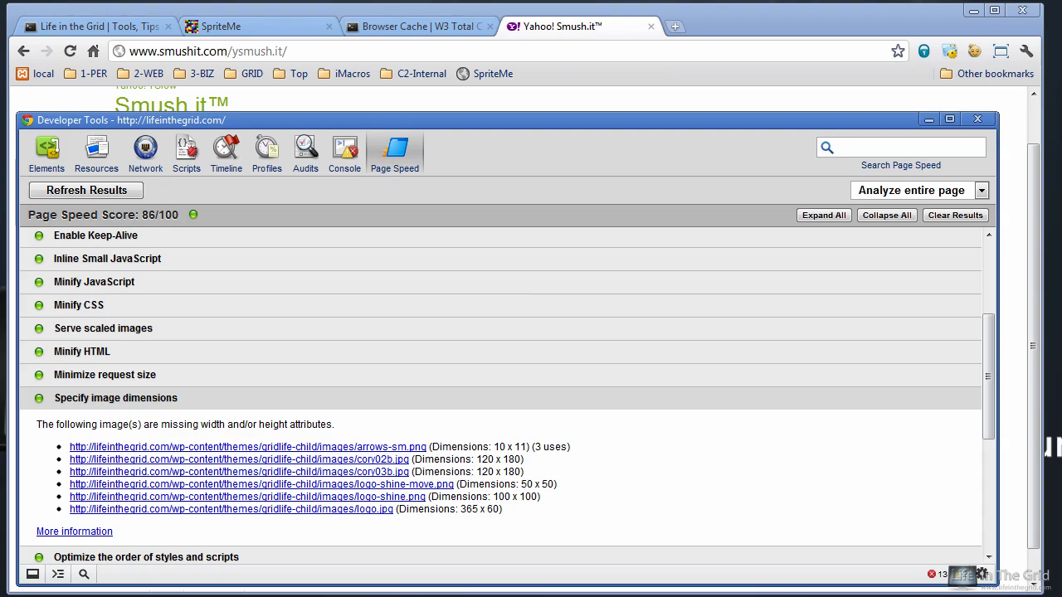
{"action": "left_click", "coordinate": [115, 398]}
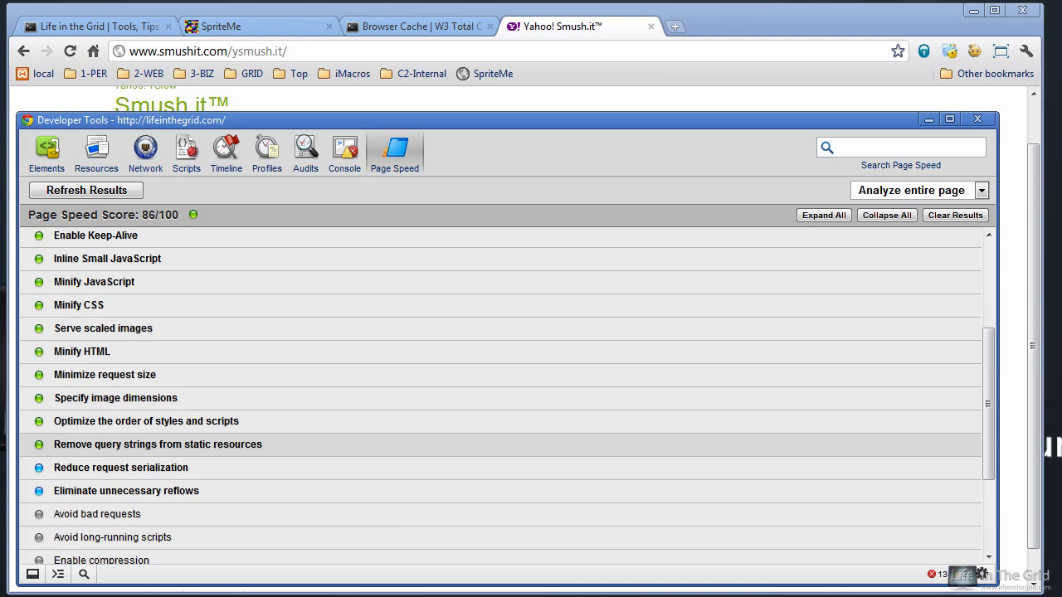
{"action": "left_click", "coordinate": [157, 444]}
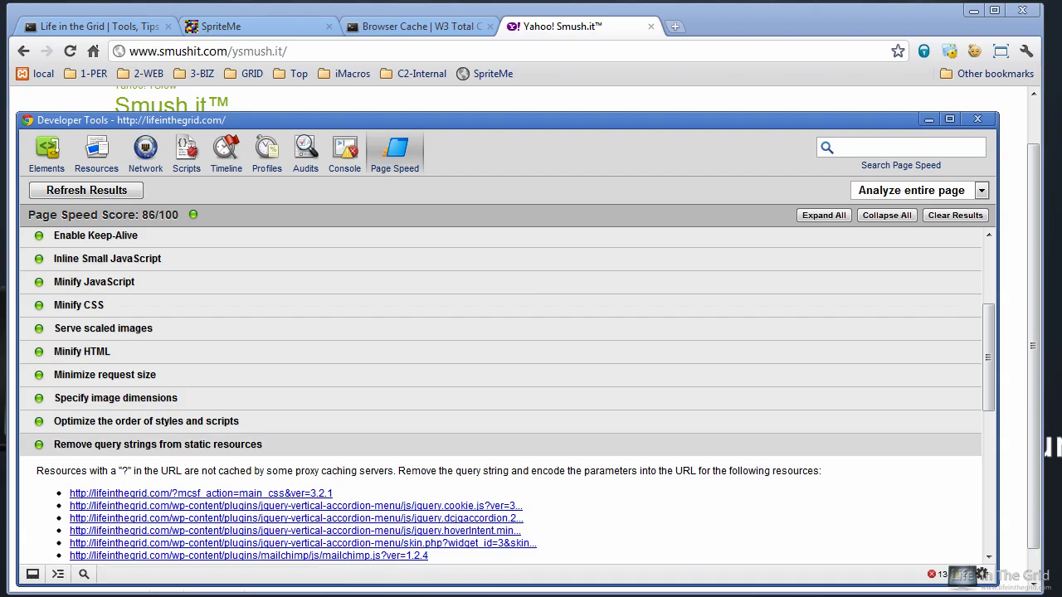
{"action": "left_click", "coordinate": [158, 445]}
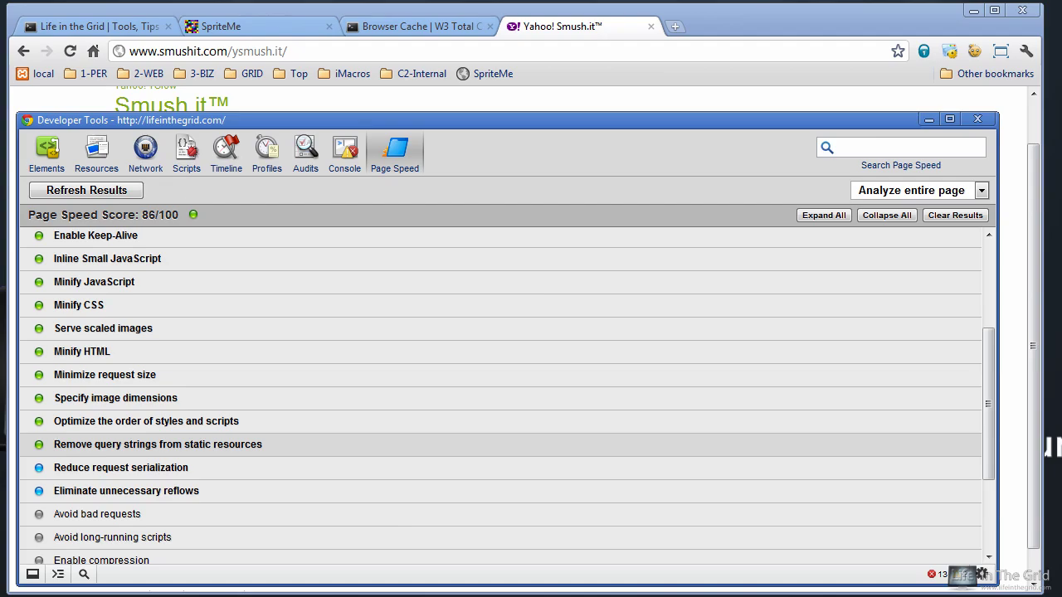
Step: Expand the "Enable compression" rule in the Page Speed results to check it for violations, and collapse it
{"action": "scroll", "coordinate": [158, 439], "scroll_direction": "down", "scroll_amount": 3}
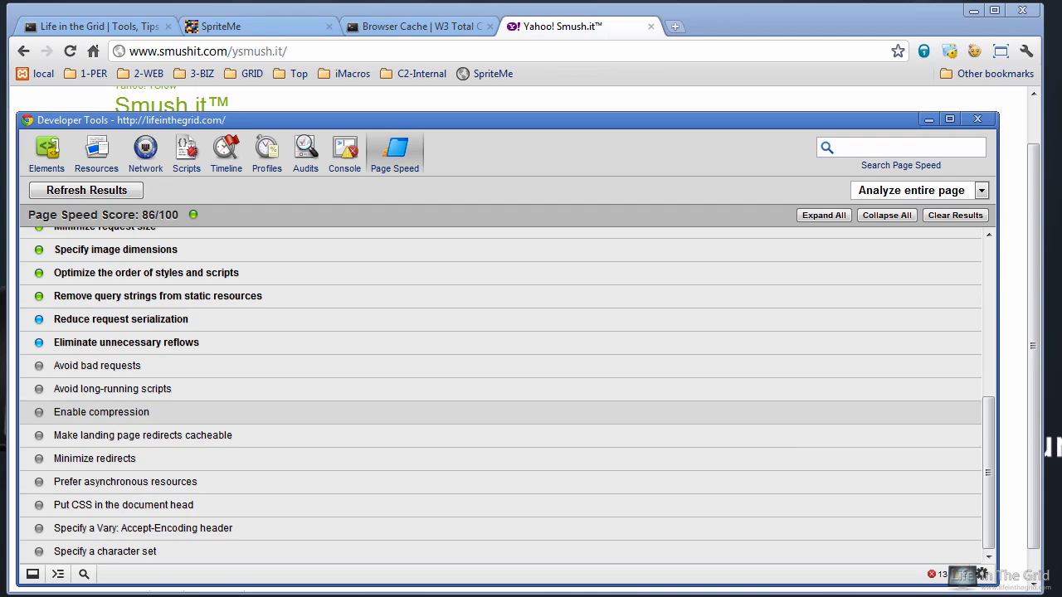
{"action": "left_click", "coordinate": [101, 411]}
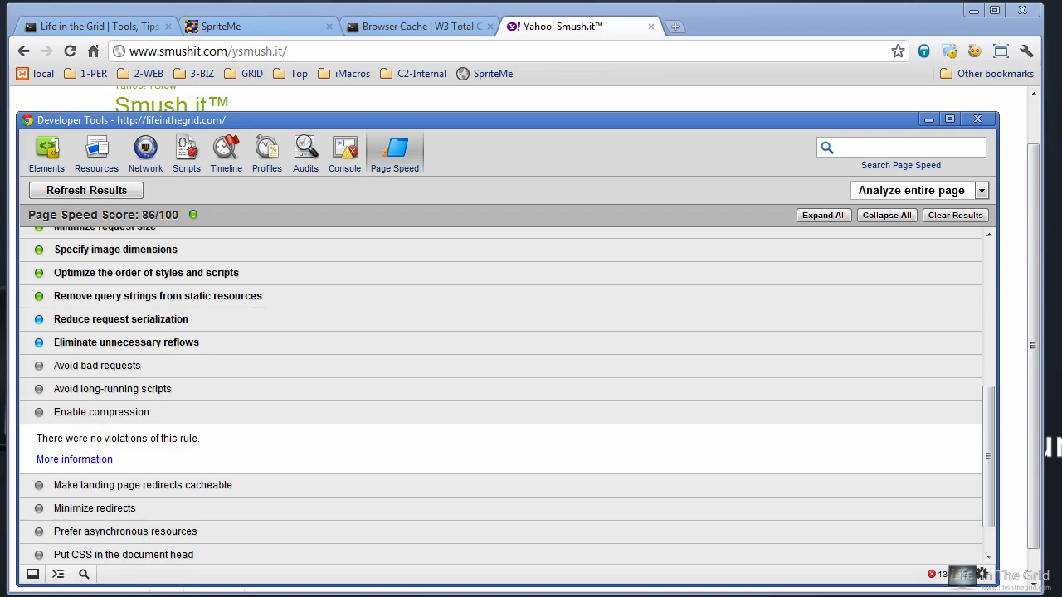
{"action": "left_click", "coordinate": [101, 411]}
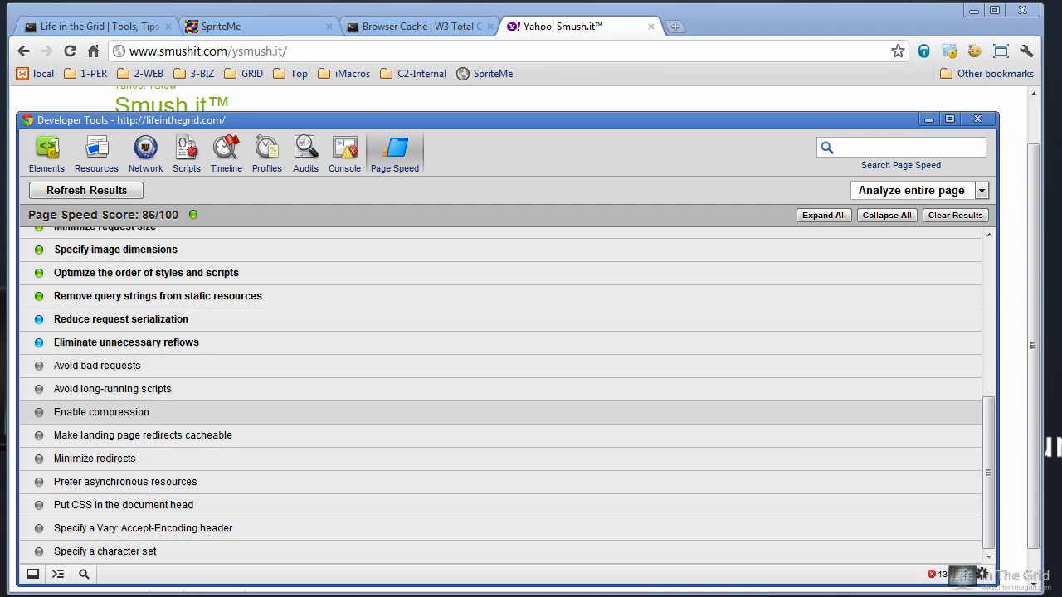